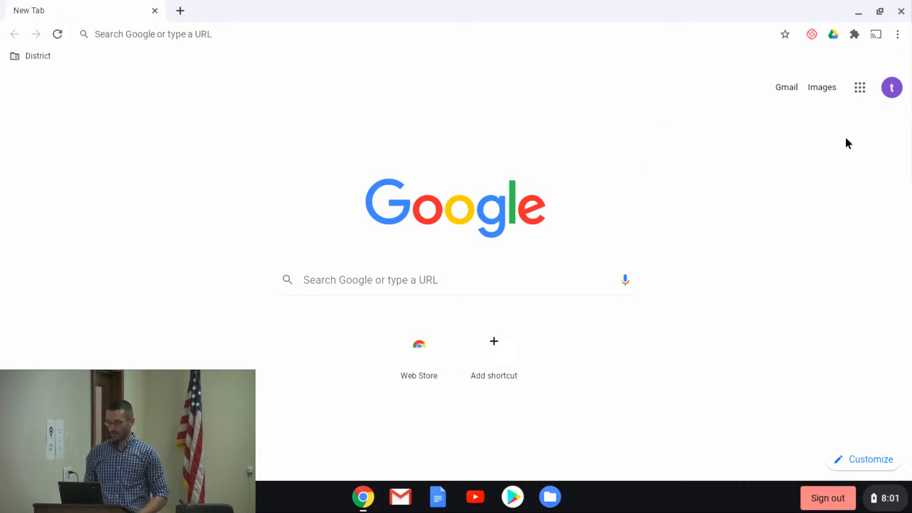
Open Google Slides from the new tab page, dismiss the welcome message and create a blank presentation.
click(860, 90)
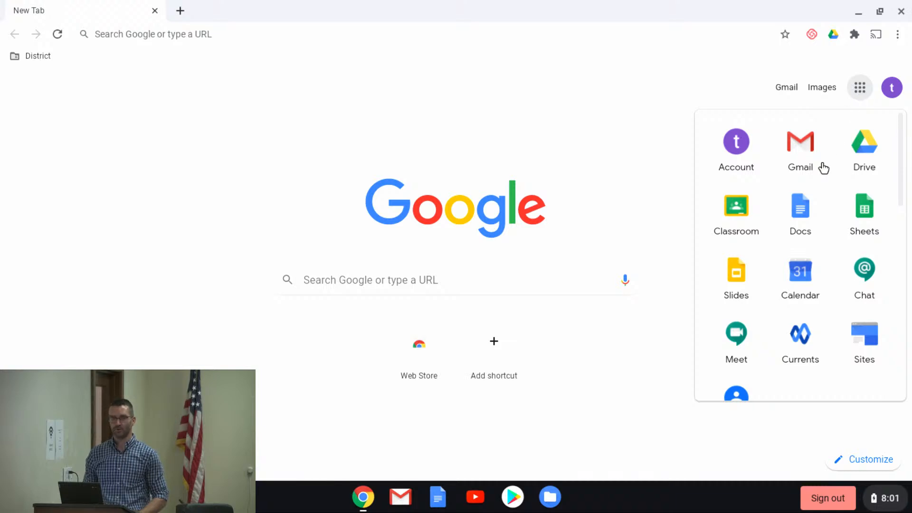
click(737, 279)
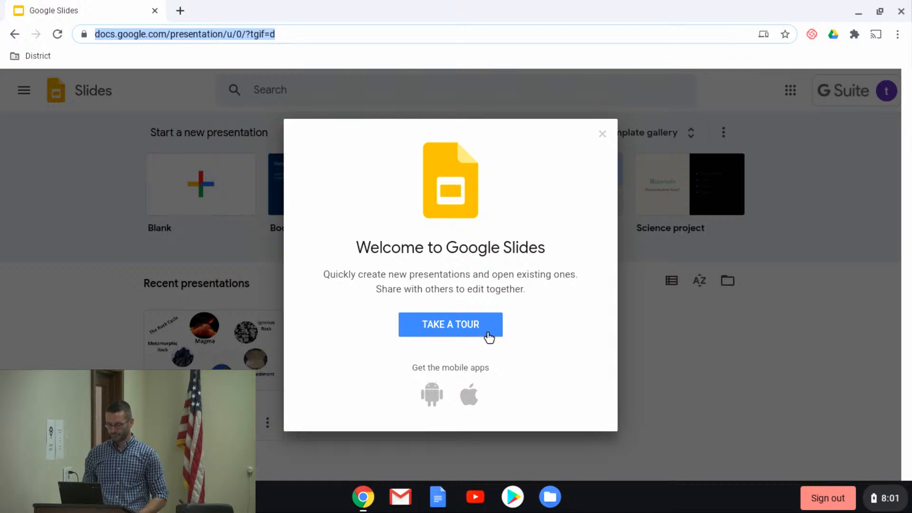
click(602, 134)
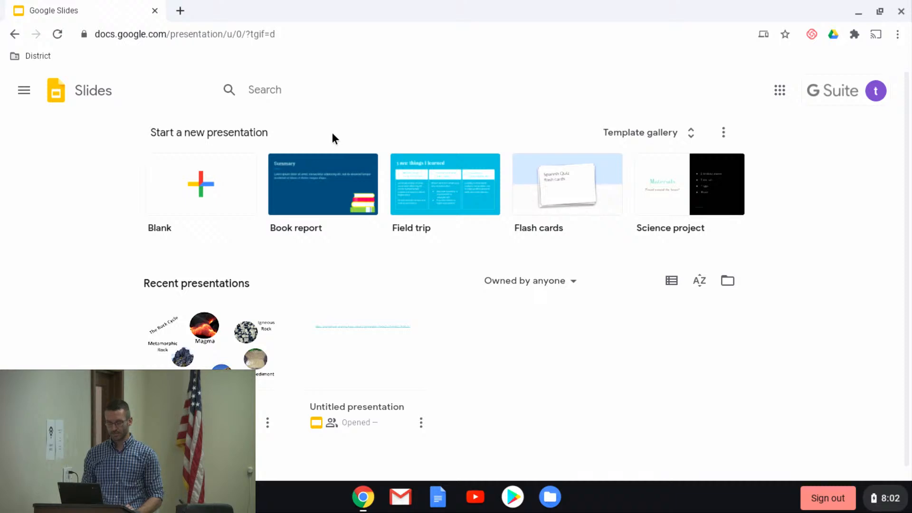
click(205, 187)
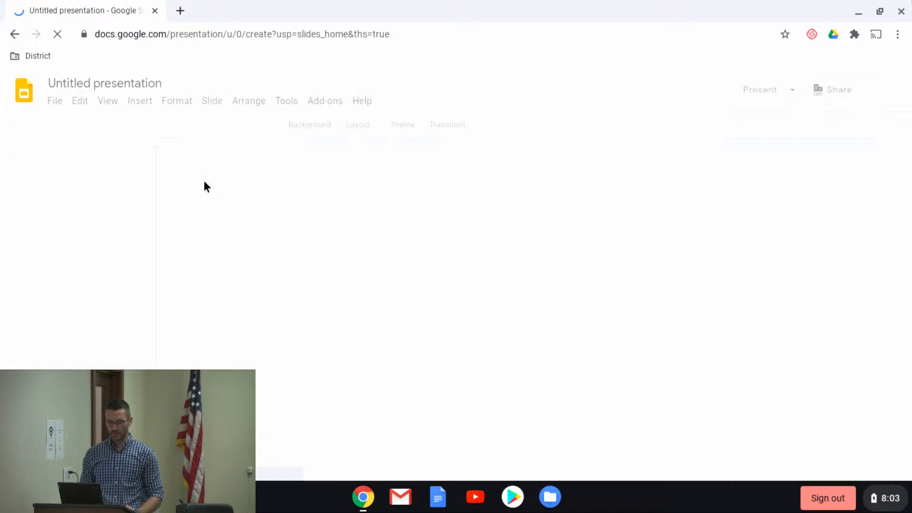
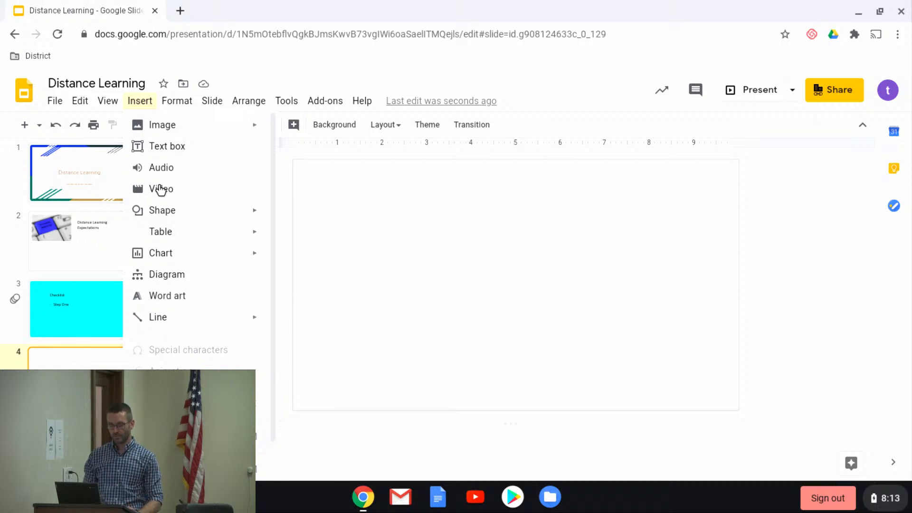
Start inserting a video on slide 4, search YouTube for "distance learning" and look through the results.
click(160, 193)
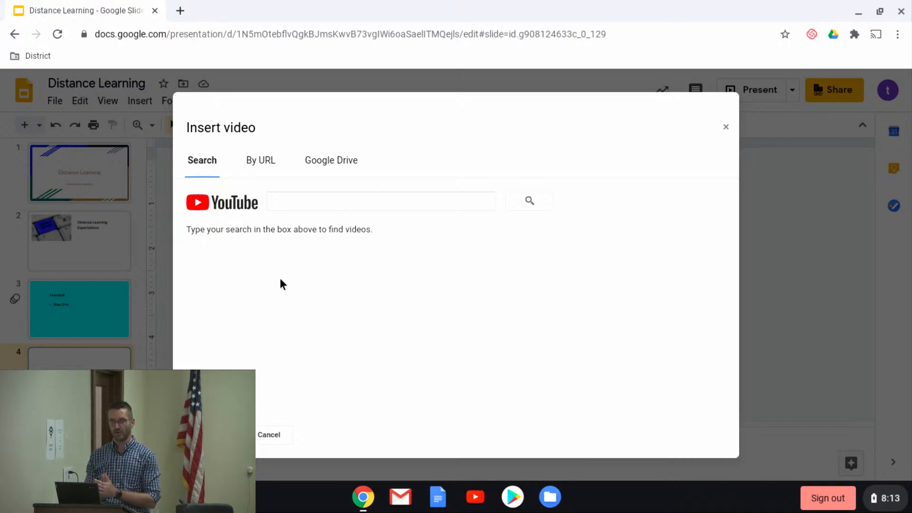
click(317, 201)
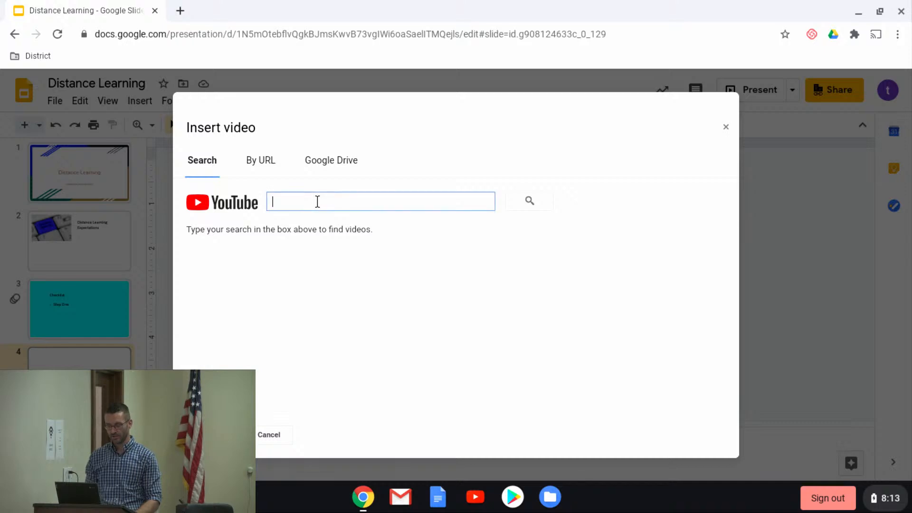
text(dis)
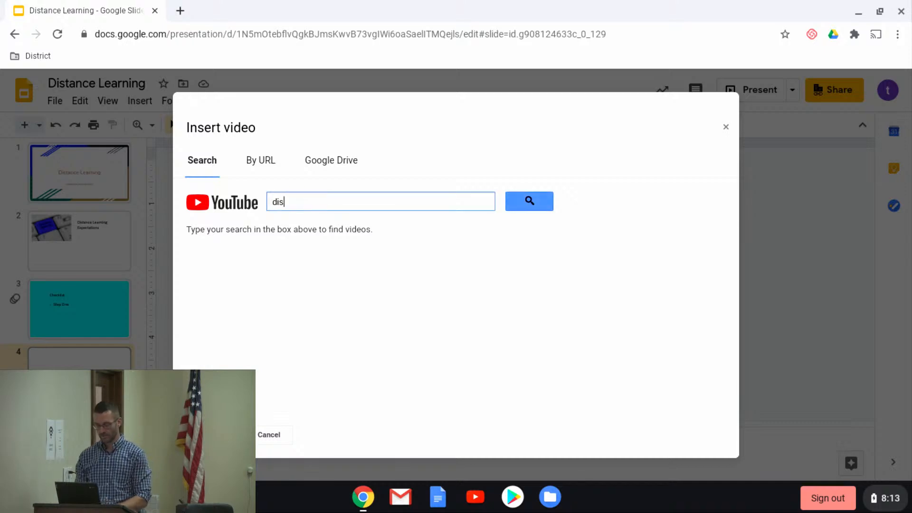
text(tance learning)
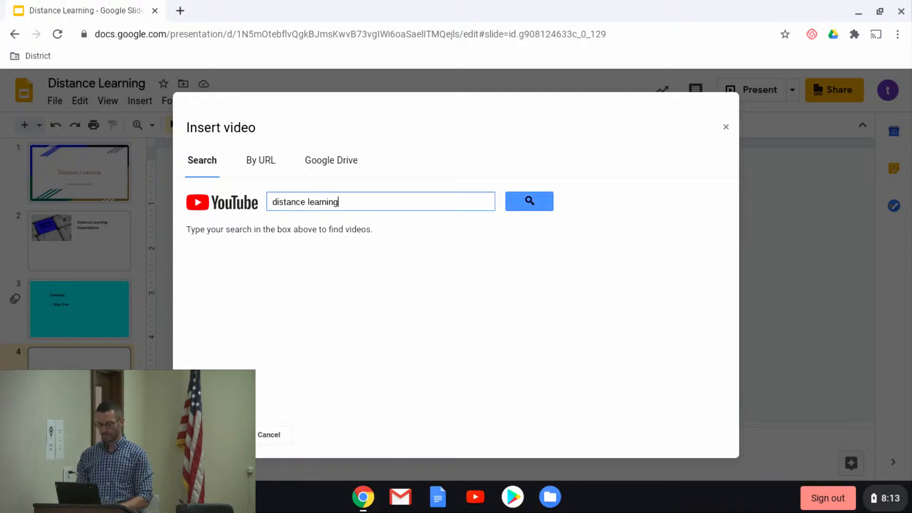
key(Return)
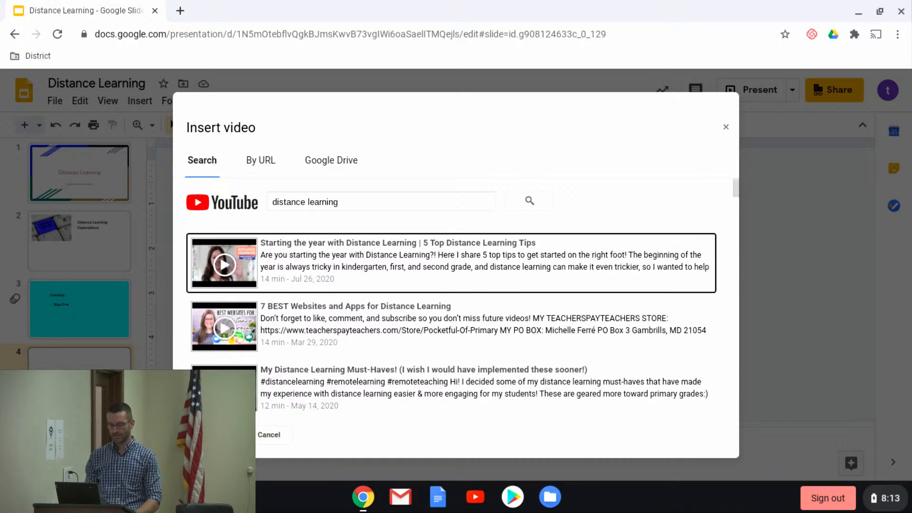
scroll(360, 259, down, 2)
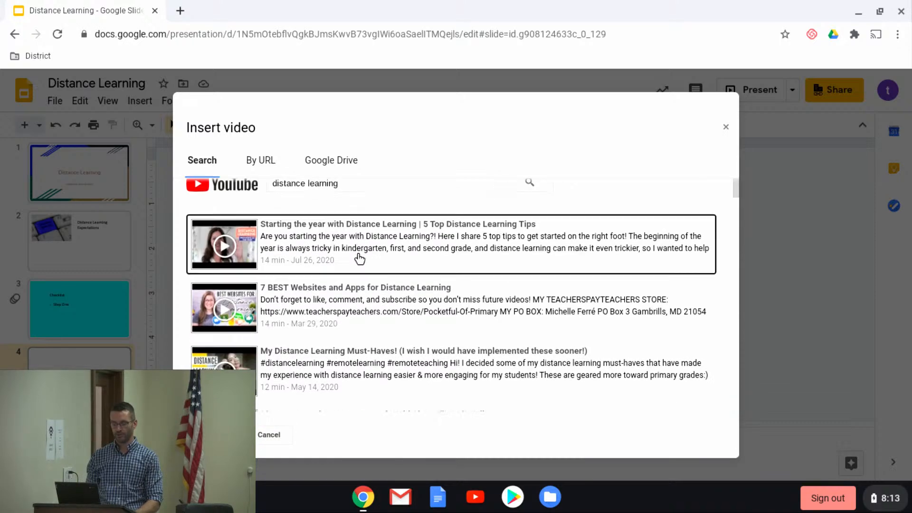
scroll(360, 259, down, 5)
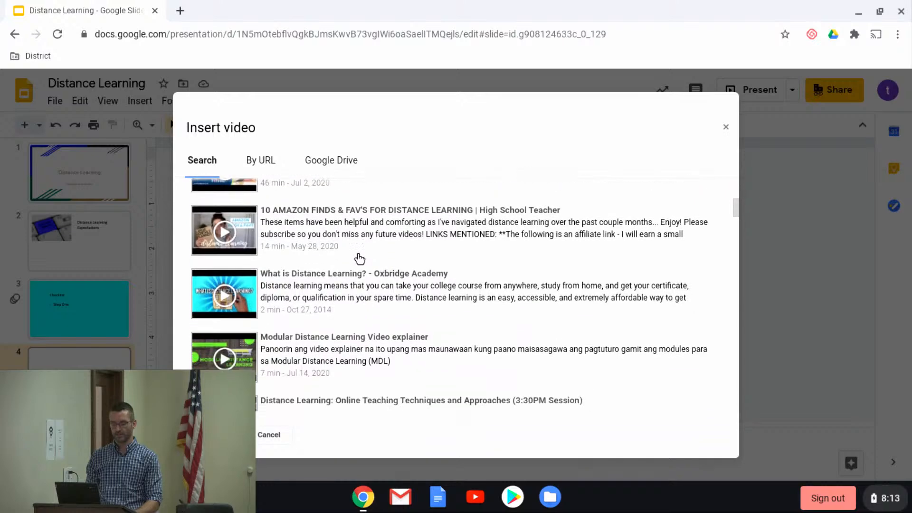
scroll(359, 259, down, 3)
scroll(360, 259, up, 10)
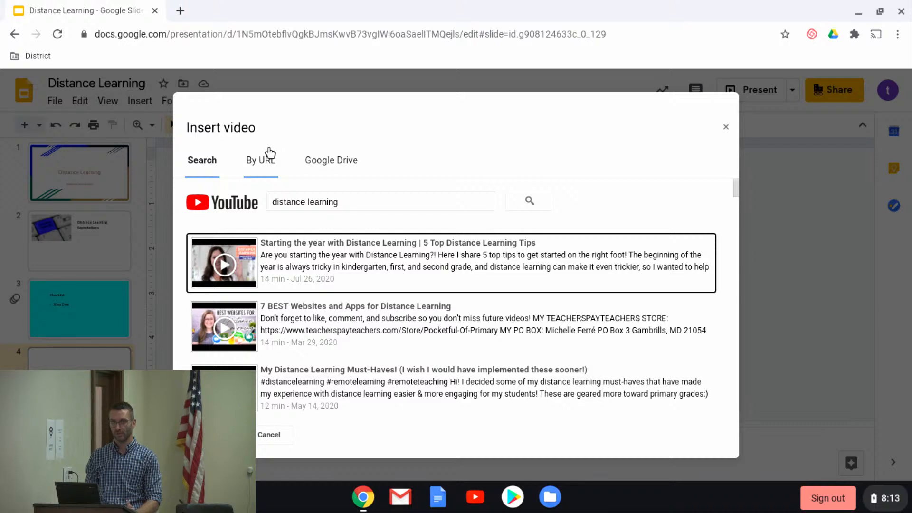
Insert the screen recording video from My Drive on slide 4 and shrink it into the slide's lower-left corner.
click(255, 161)
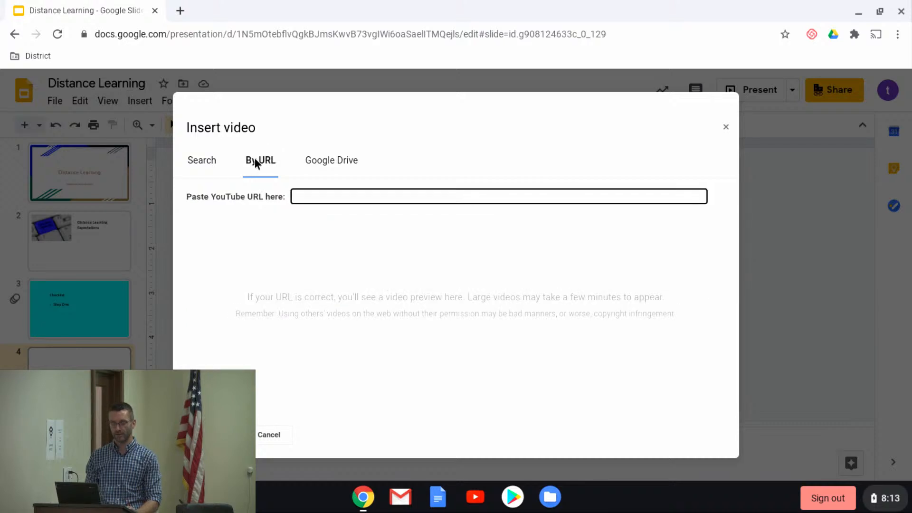
click(331, 163)
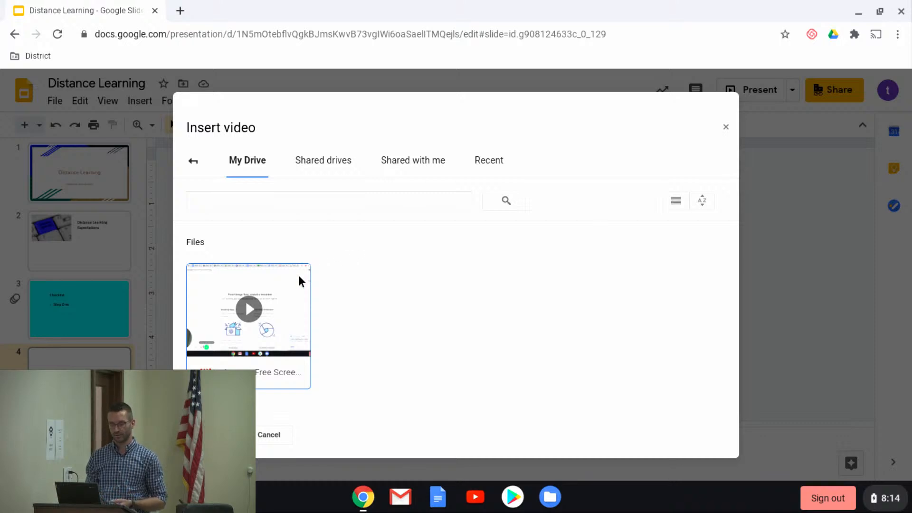
click(285, 298)
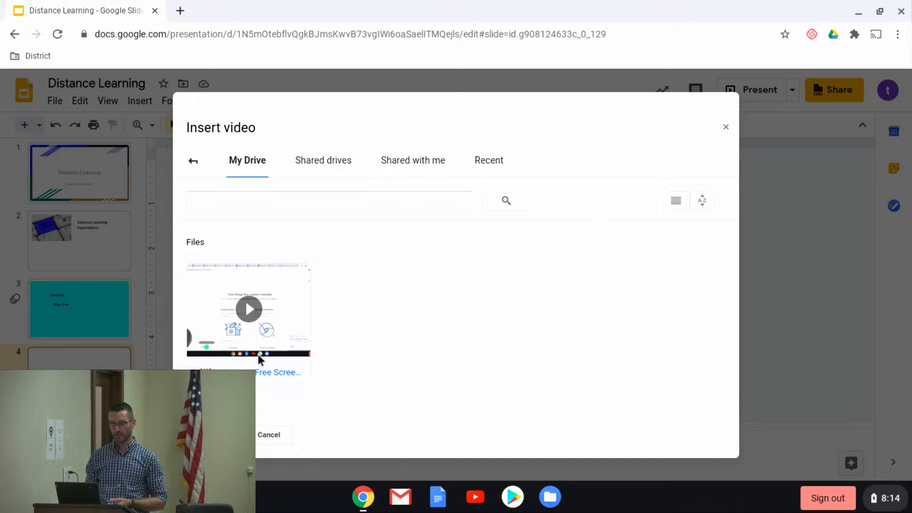
click(212, 435)
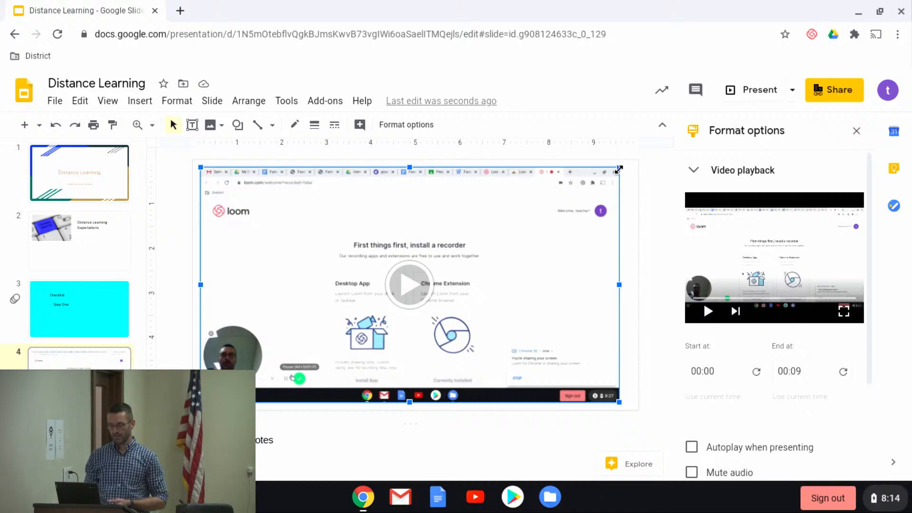
drag(619, 169, 261, 321)
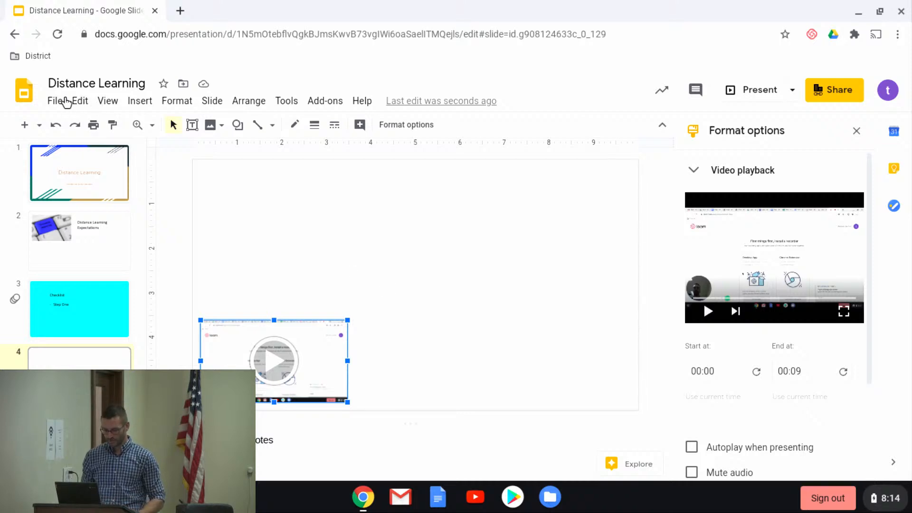
Configure web publishing by link: auto-advance every 5 seconds, start the slideshow as the player loads, and restart it after the last slide.
click(55, 102)
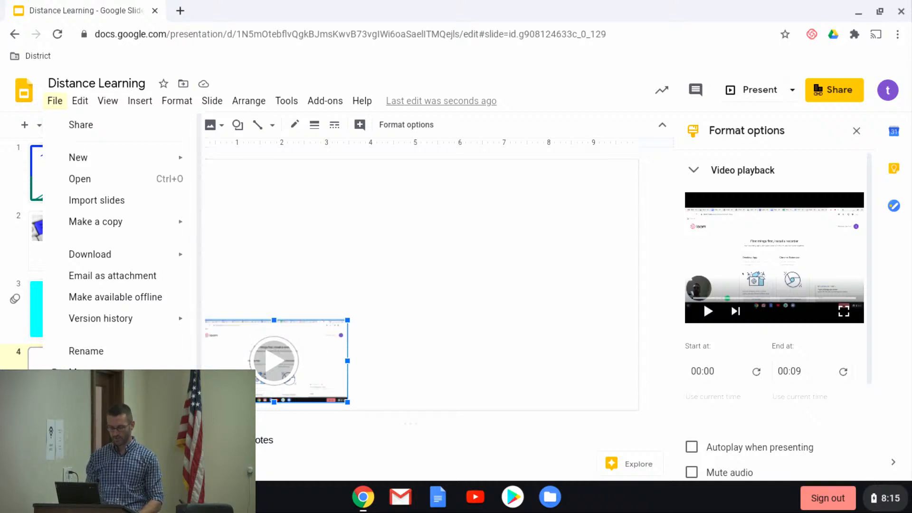
click(102, 448)
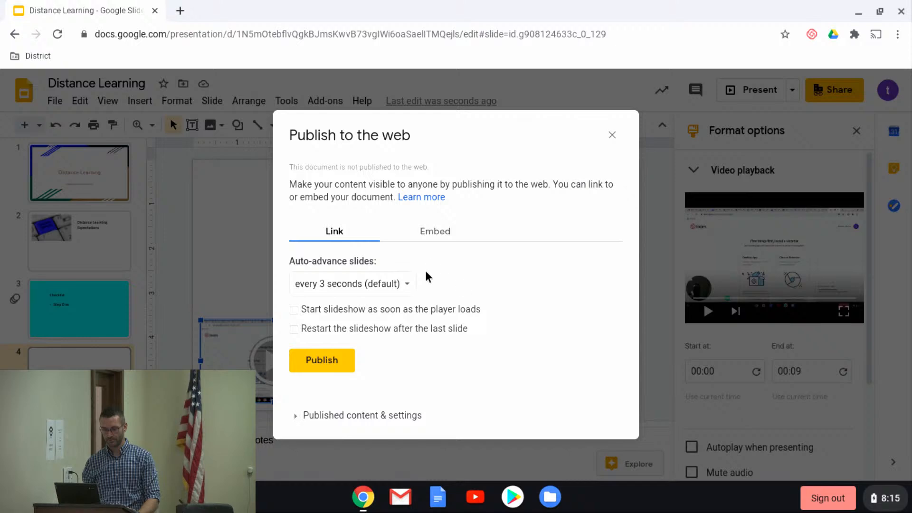
click(406, 285)
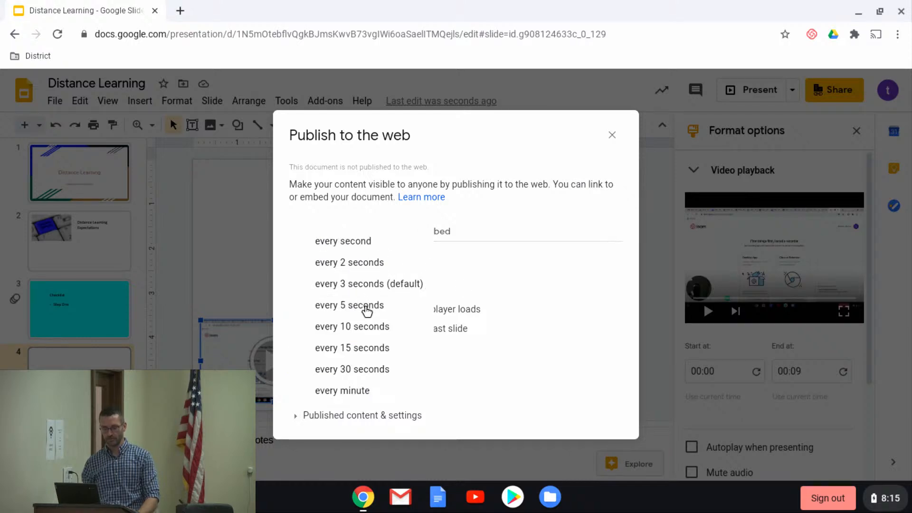
click(367, 307)
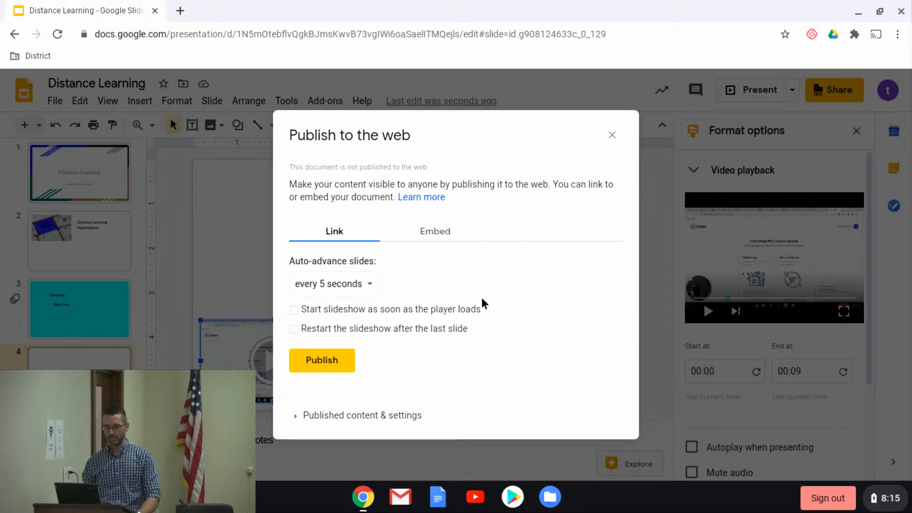
click(295, 314)
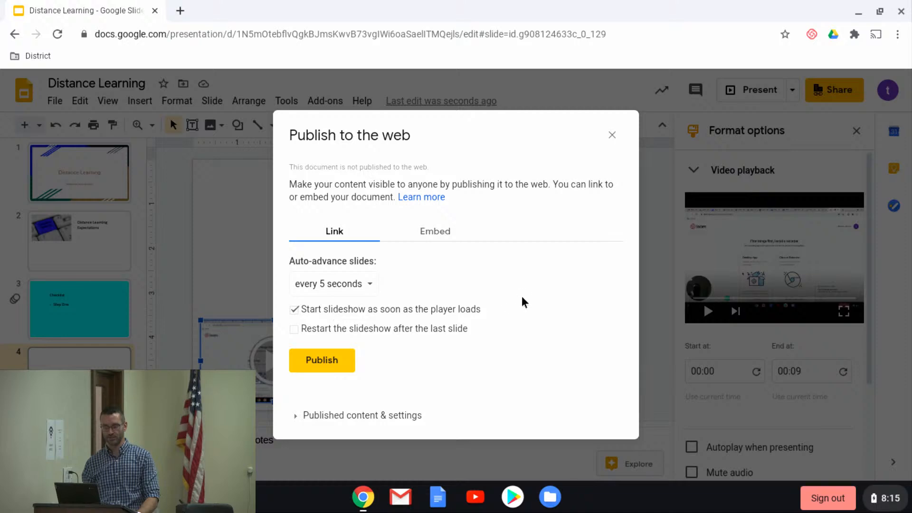
click(295, 333)
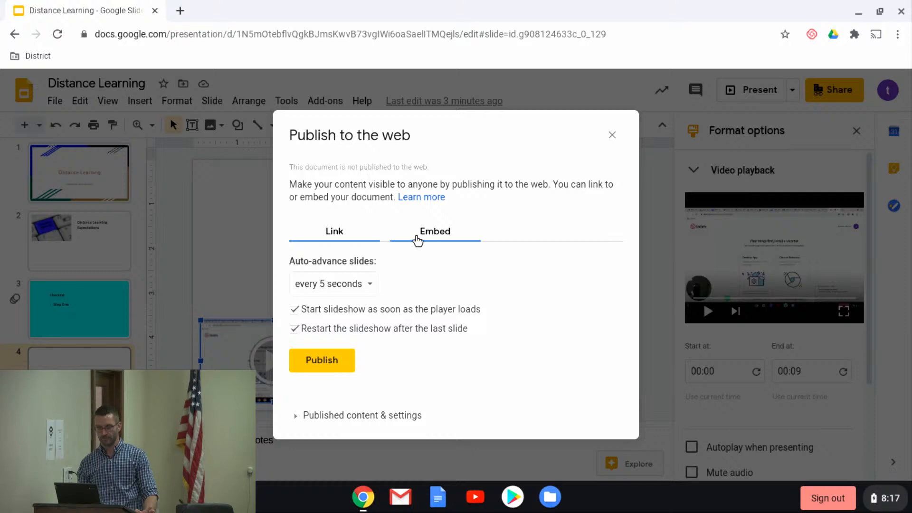
click(425, 235)
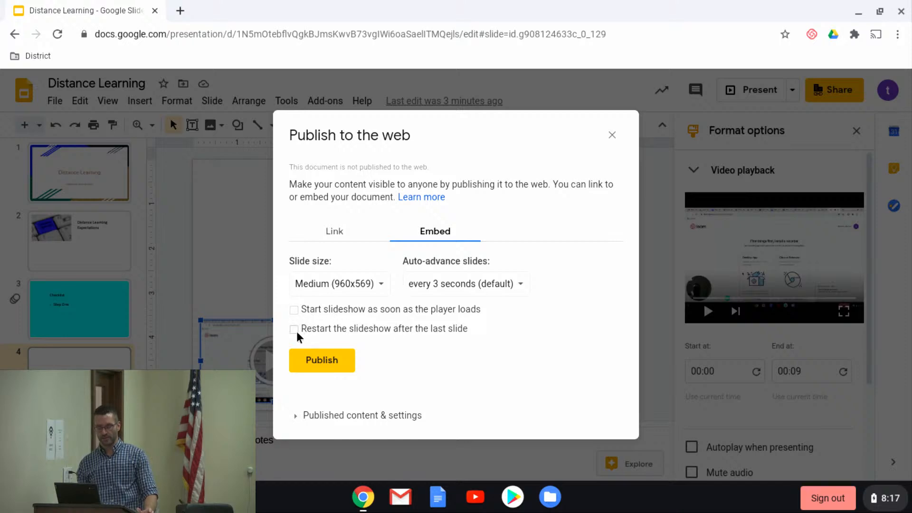
click(343, 234)
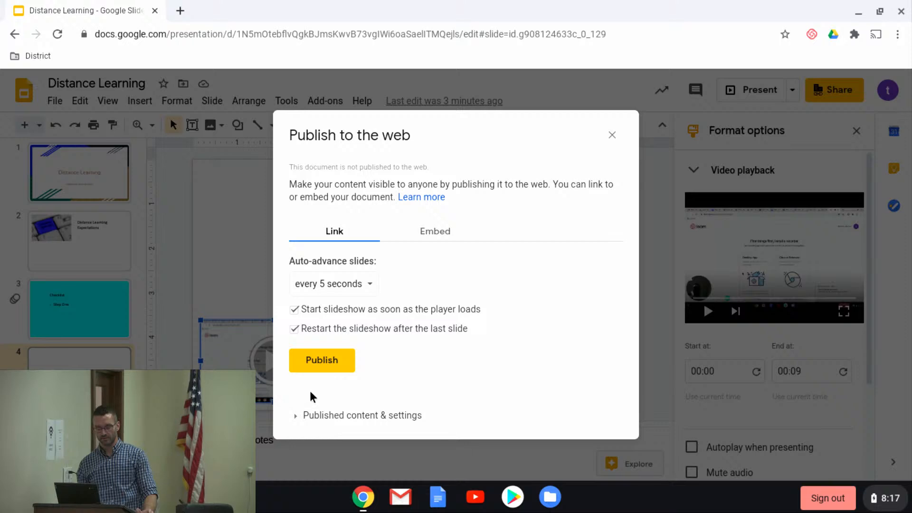
Require viewers to sign in with their Hendry County Schools account, publish the presentation to the web, and close the publishing and format options.
click(300, 415)
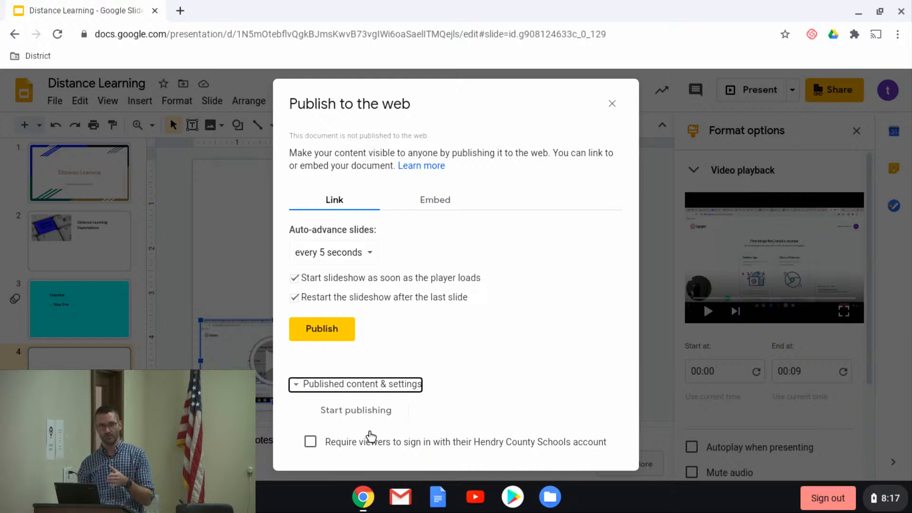
click(310, 443)
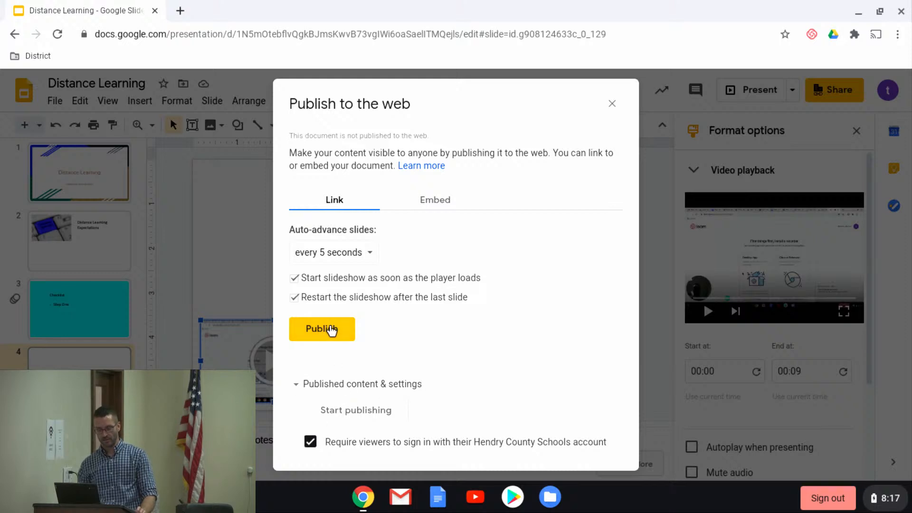
click(342, 412)
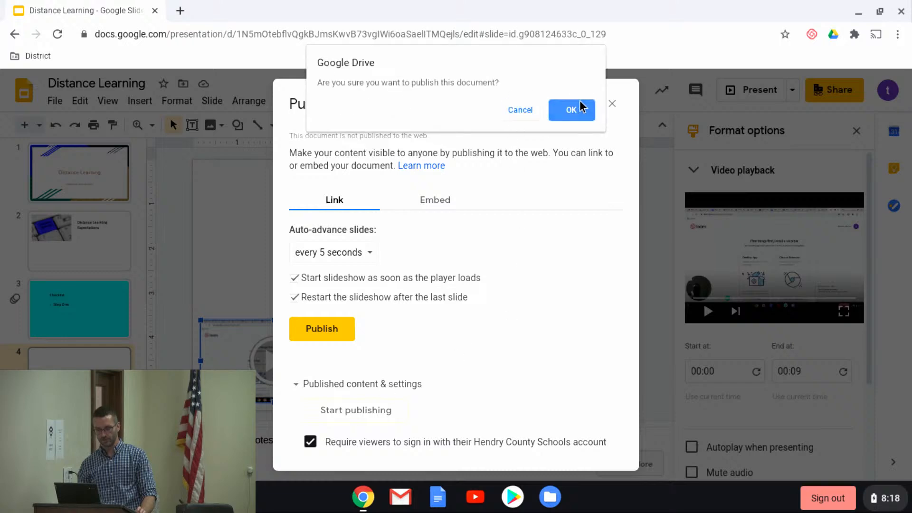
click(571, 110)
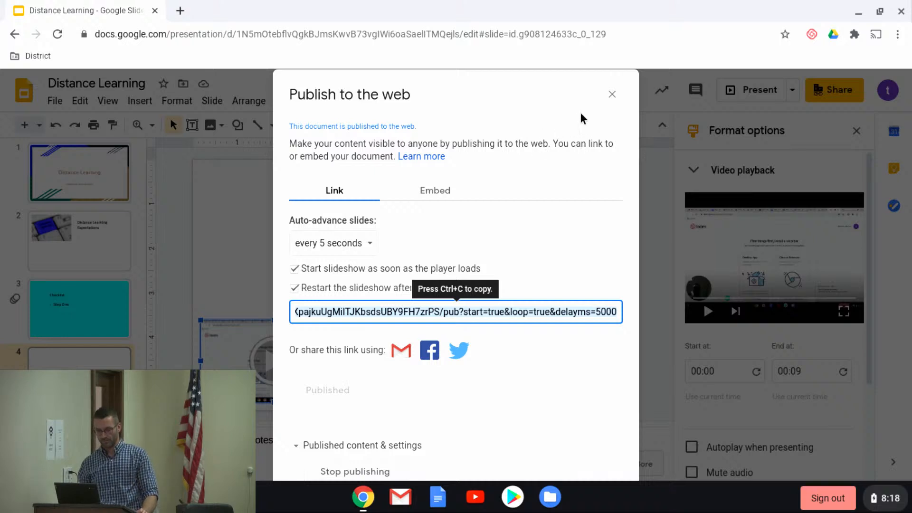
click(612, 94)
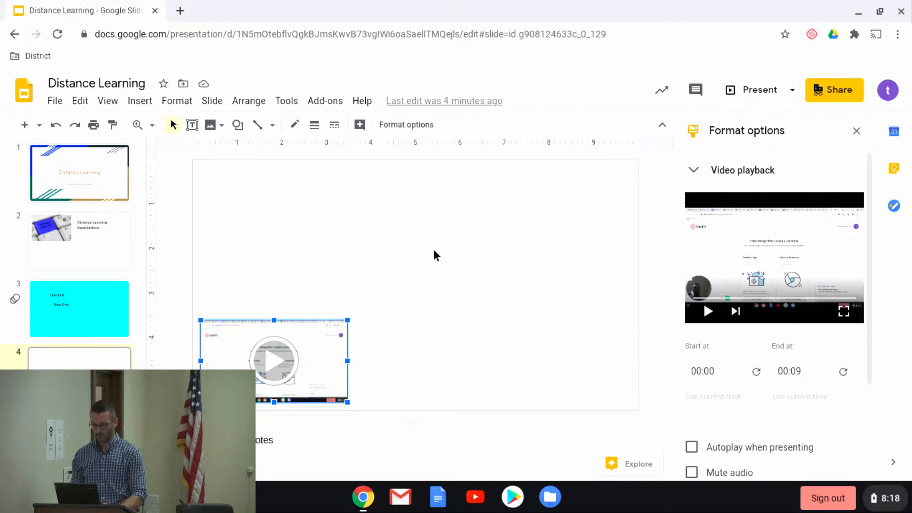
click(856, 131)
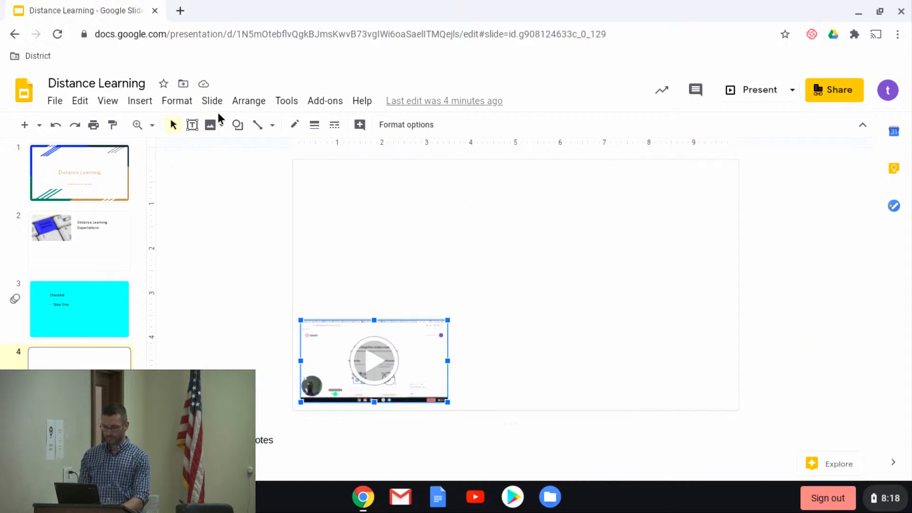
Look through the insert, format and slide commands, view slide 4's transition and animation settings, and close them.
click(148, 104)
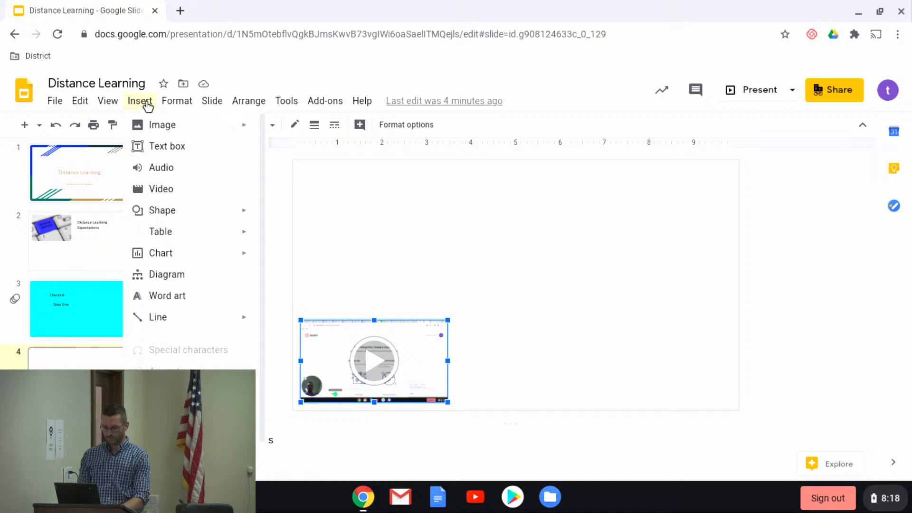
mouse_move(189, 106)
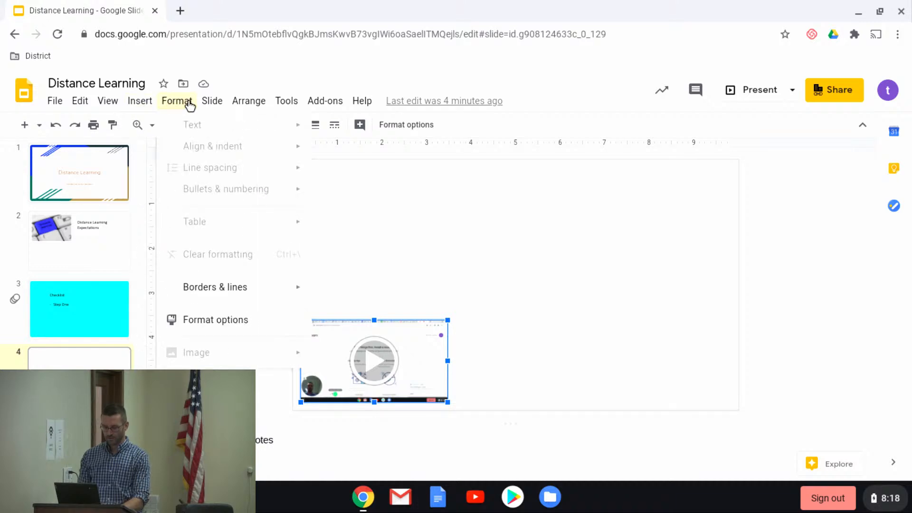
mouse_move(220, 107)
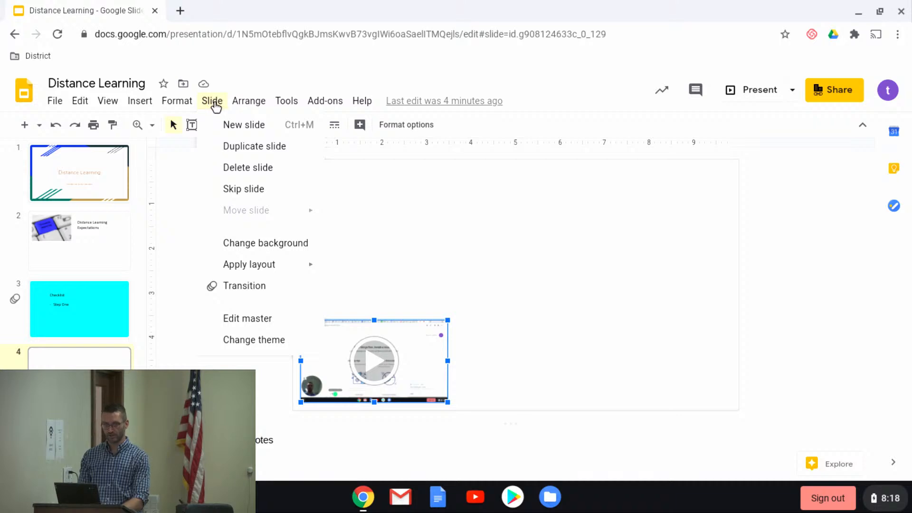
click(245, 287)
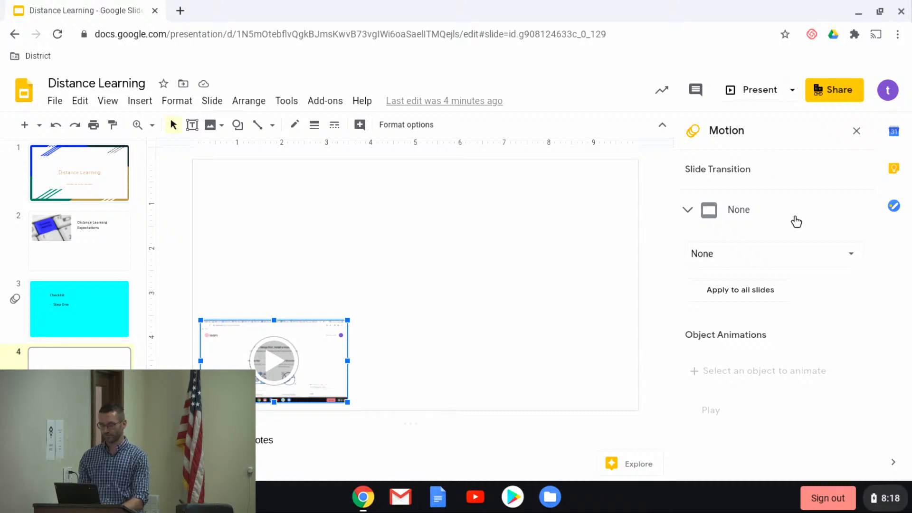
click(856, 132)
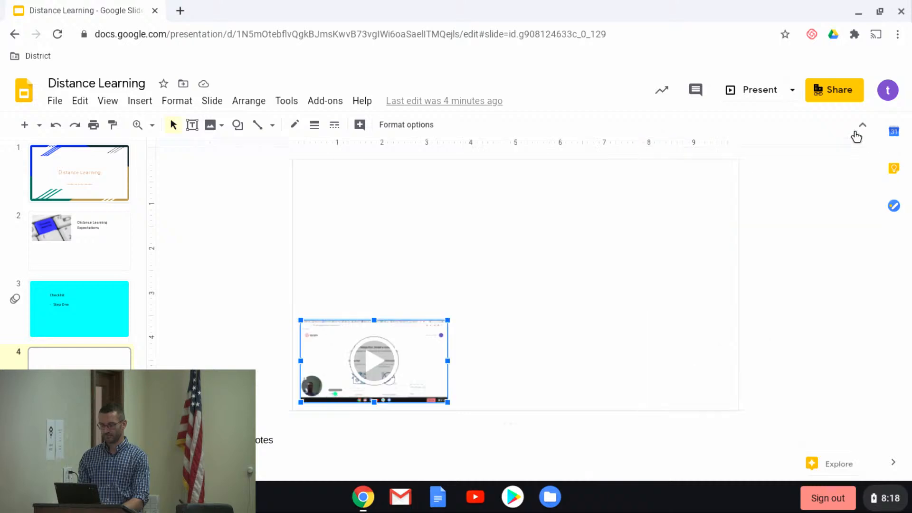
Start voice typing the speaker notes for slide 4 in English (US) and allow microphone access.
click(287, 104)
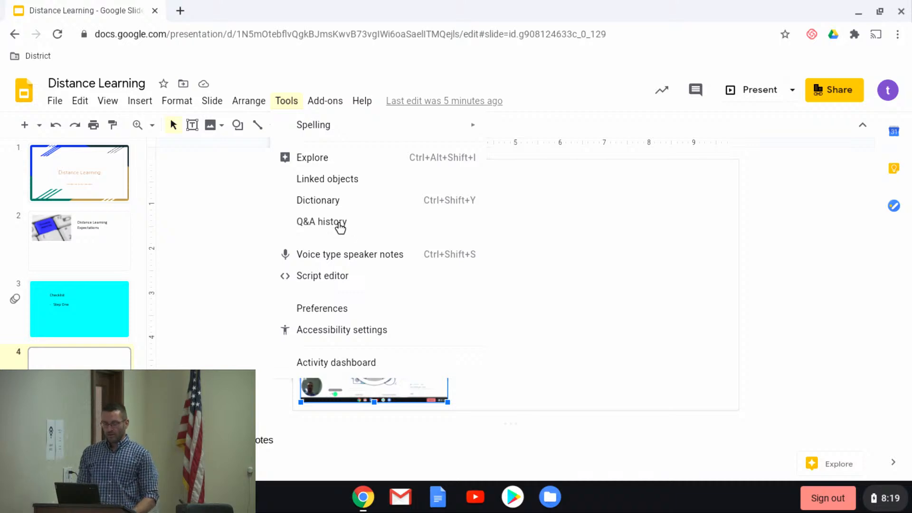
click(358, 259)
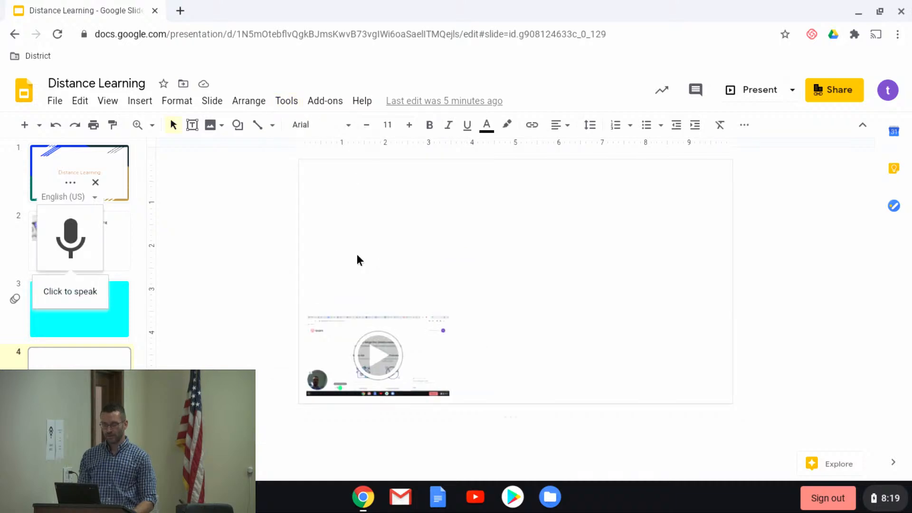
click(71, 240)
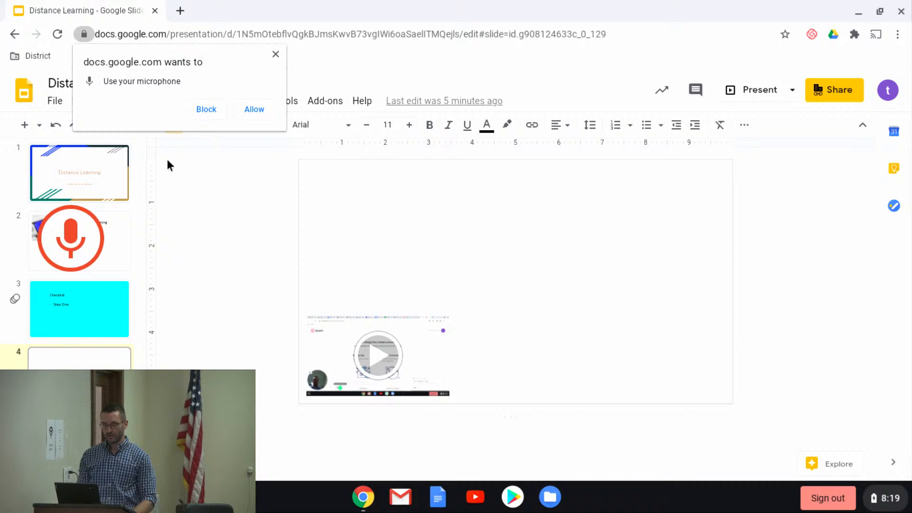
click(253, 110)
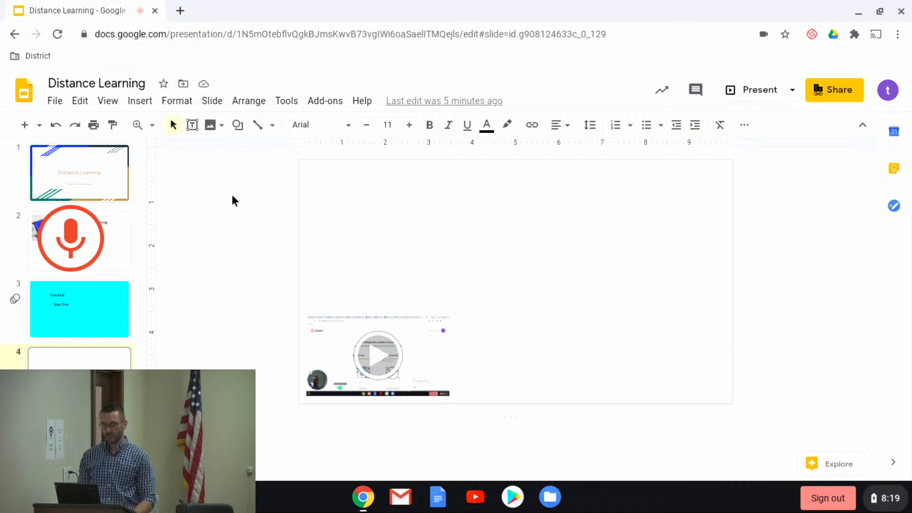
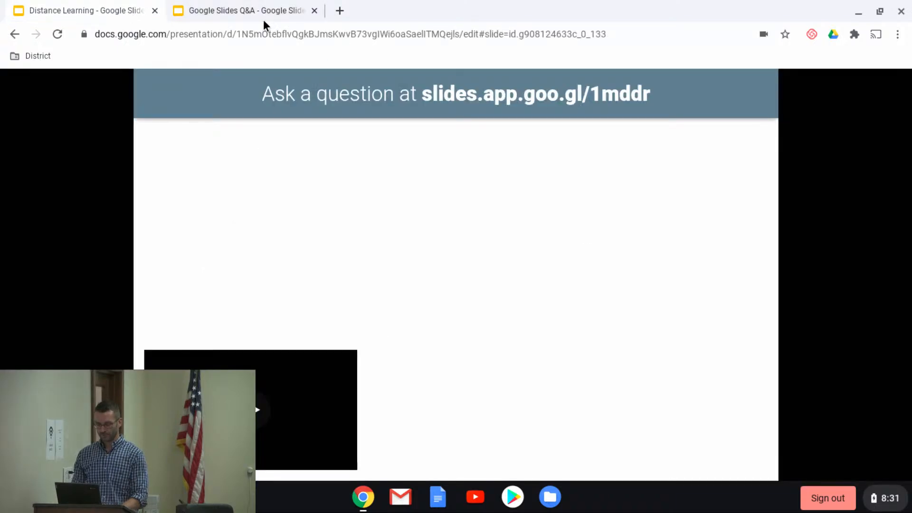
View the audience Q&A page for the presentation, close it, and exit the slideshow.
click(238, 10)
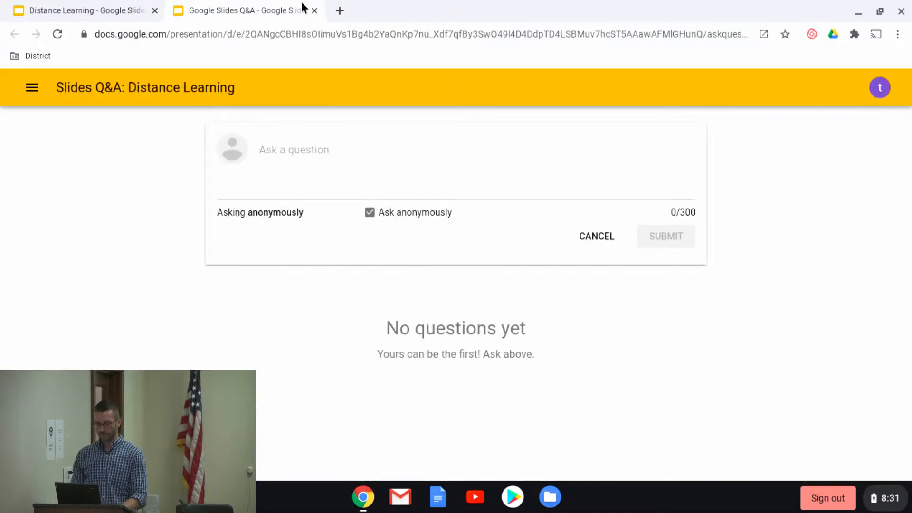
click(314, 11)
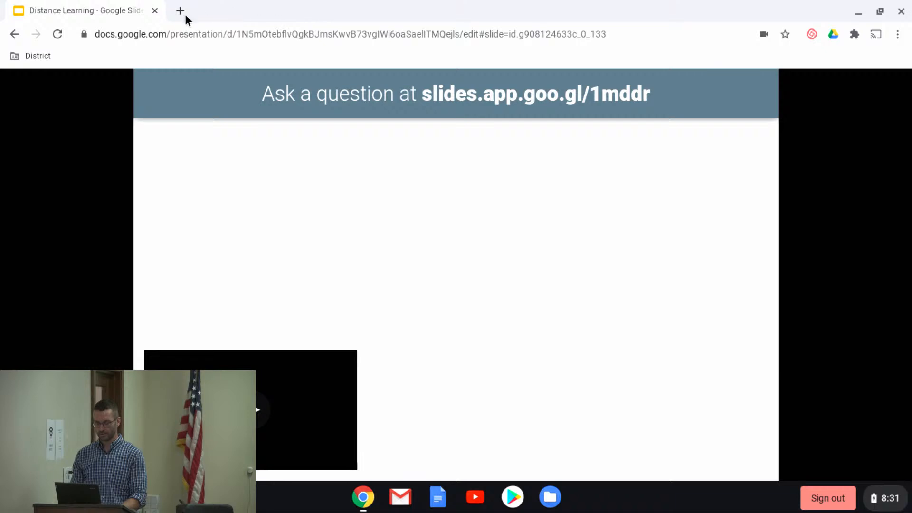
click(221, 212)
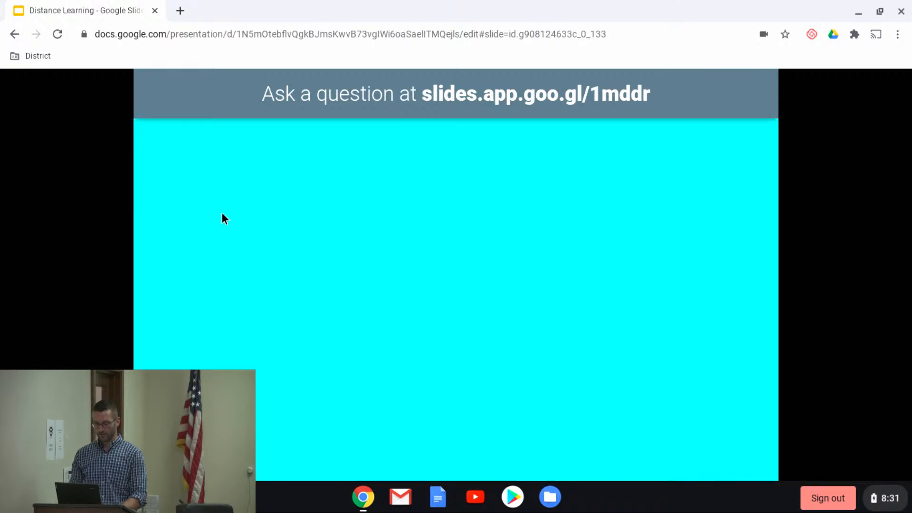
click(221, 212)
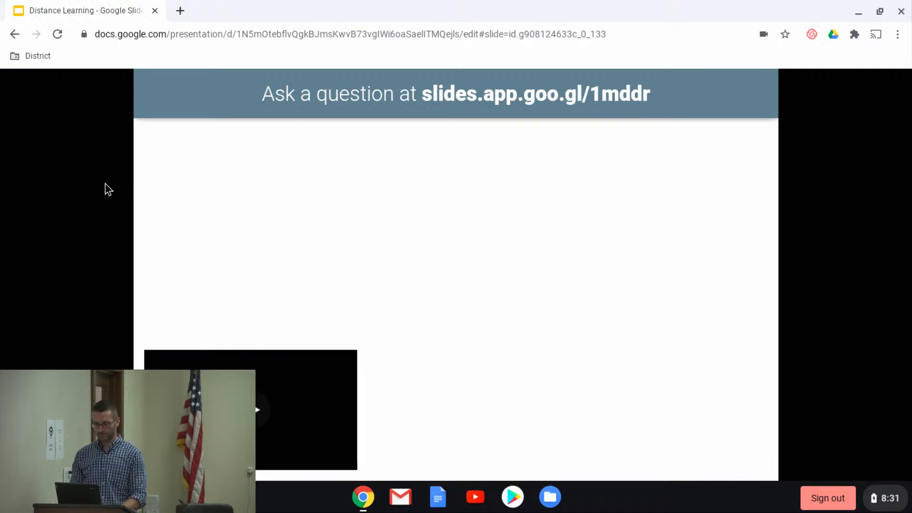
mouse_move(412, 439)
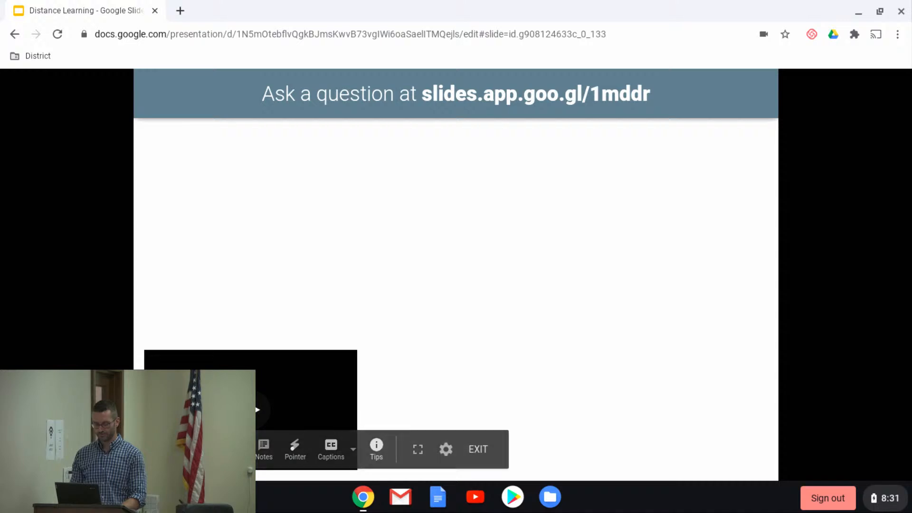
click(480, 450)
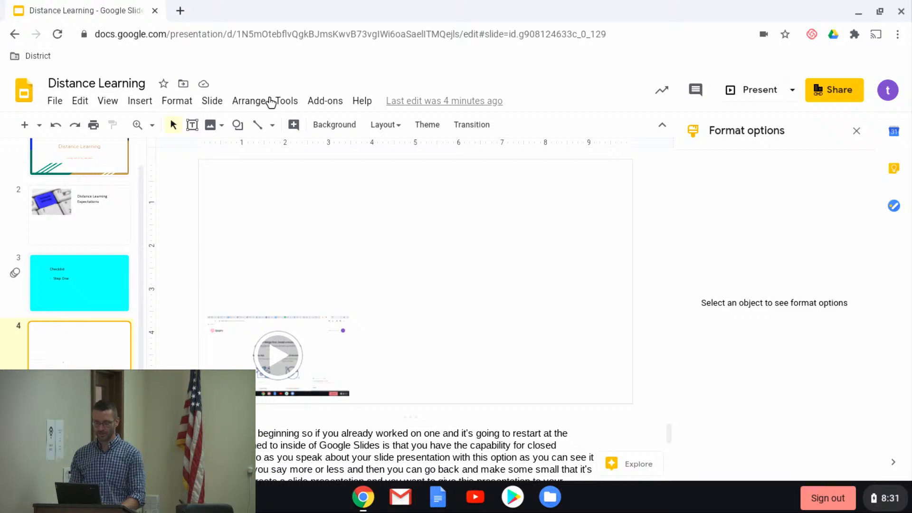
Review the presentation's Q&A history and close it.
click(285, 101)
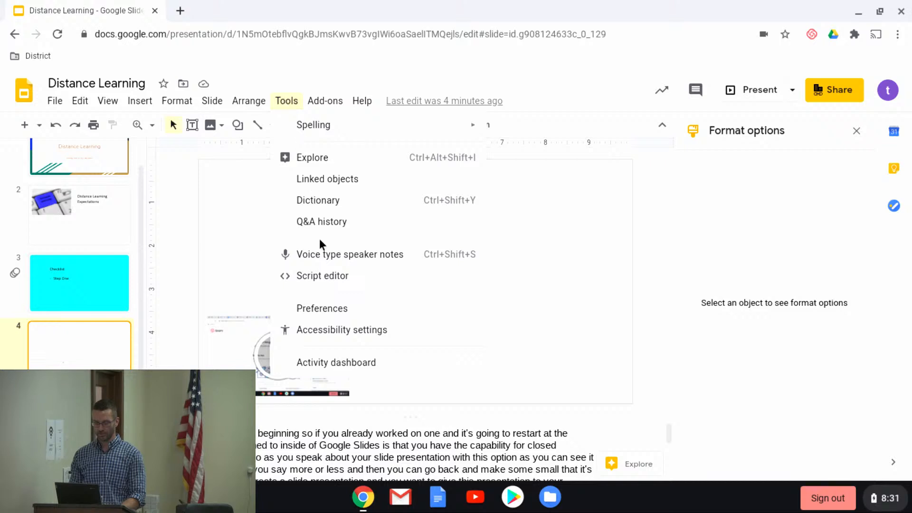
click(343, 223)
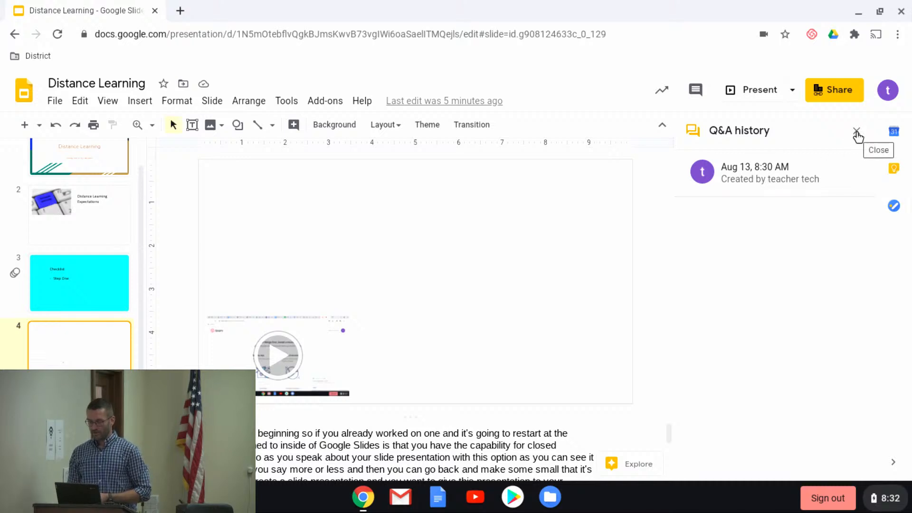
click(856, 132)
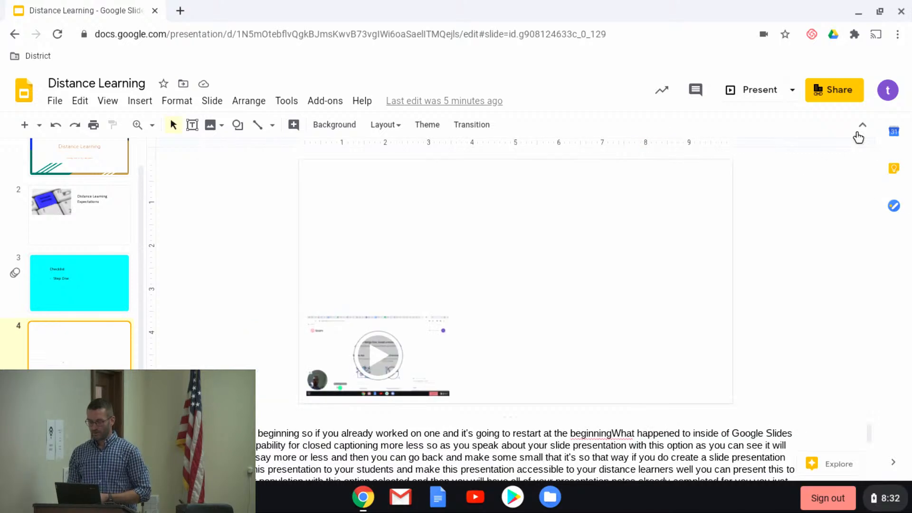
Leave the presentation for Google Forms in a new tab and create a blank form, dismissing the tour offer.
click(180, 10)
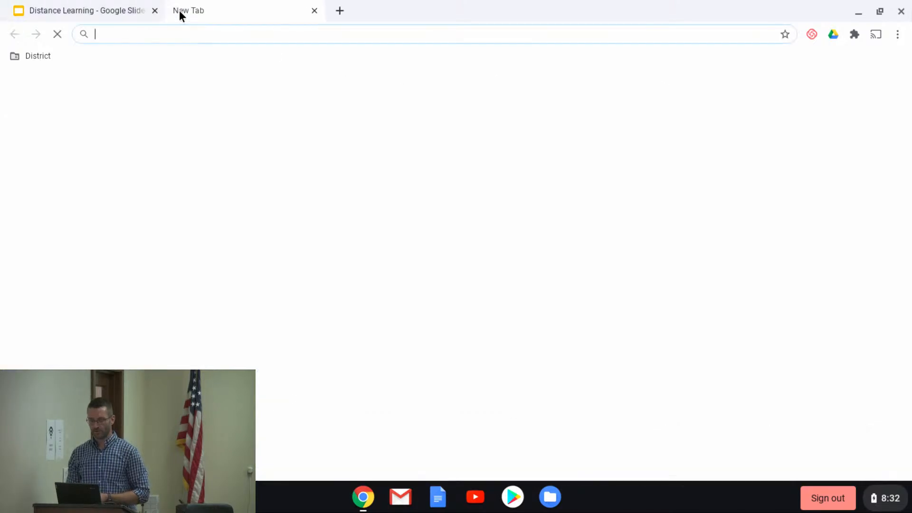
click(155, 10)
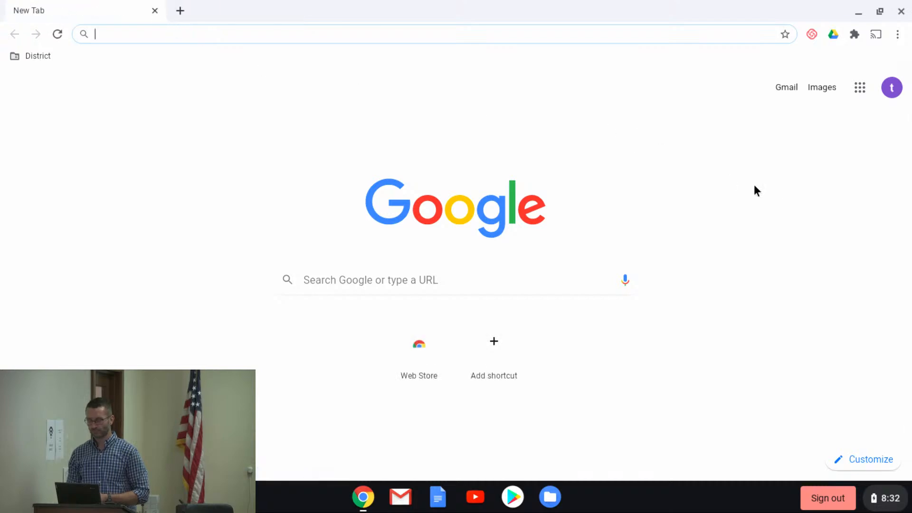
click(860, 89)
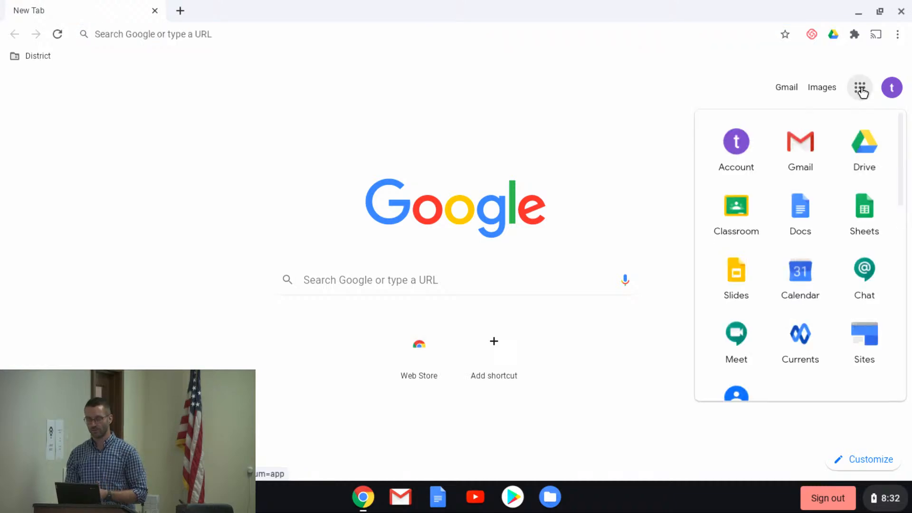
scroll(816, 211, down, 5)
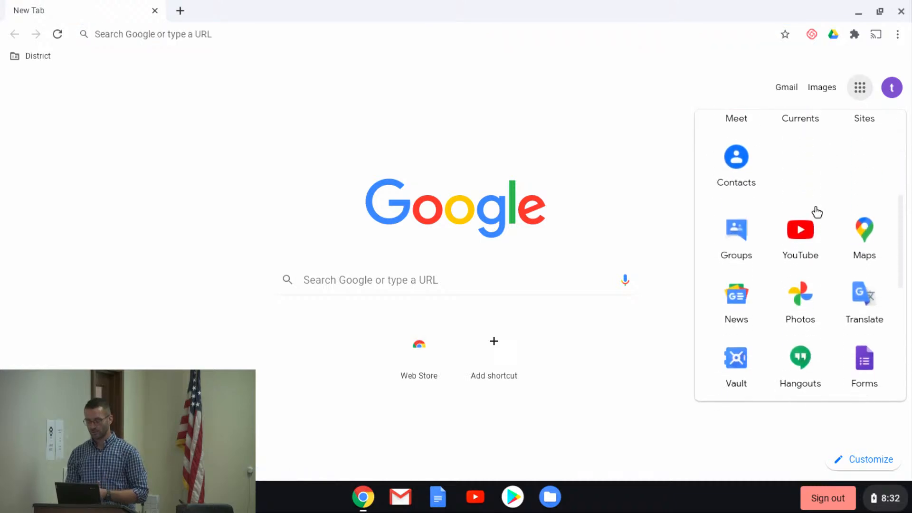
scroll(817, 213, down, 3)
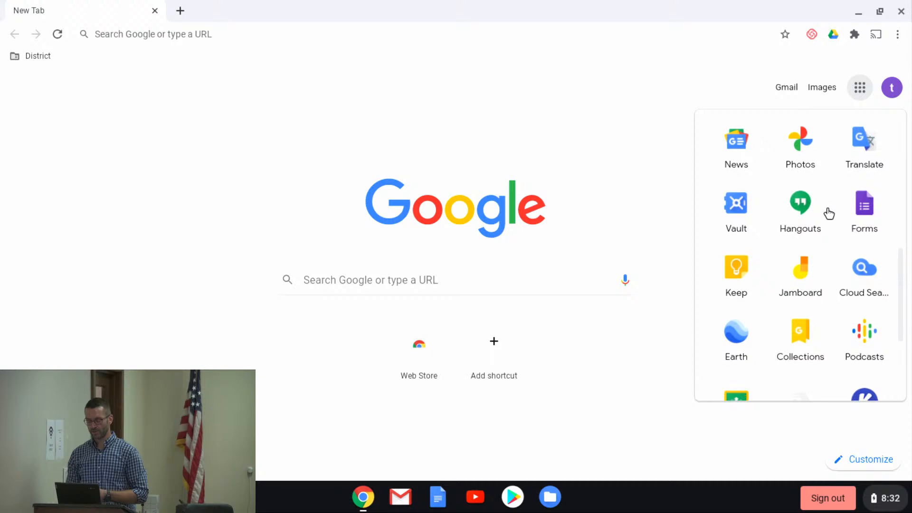
click(869, 208)
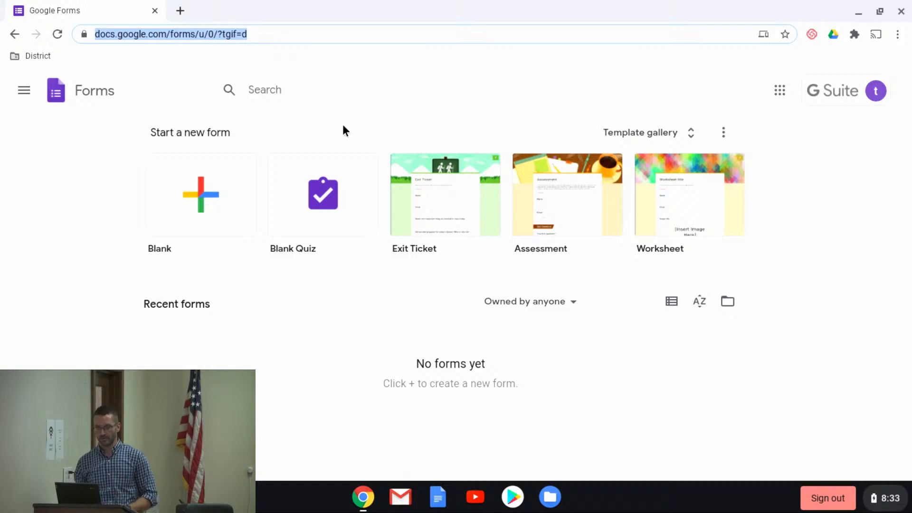
click(217, 202)
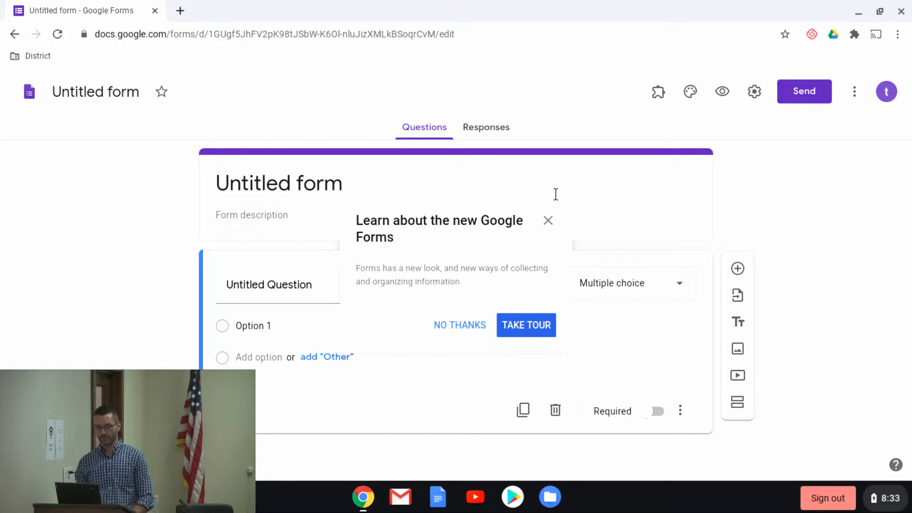
click(548, 221)
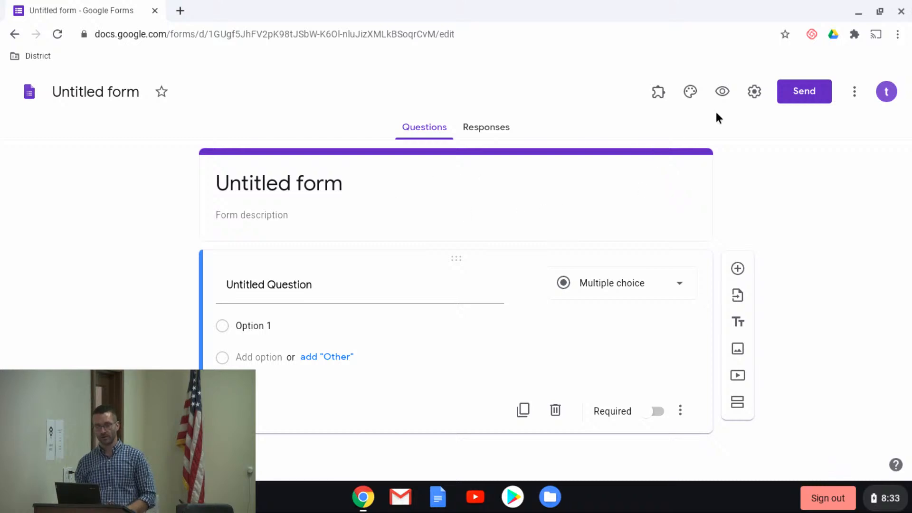
Examine the form's theme options for header image, theme color, background color and font style, and close them.
click(691, 94)
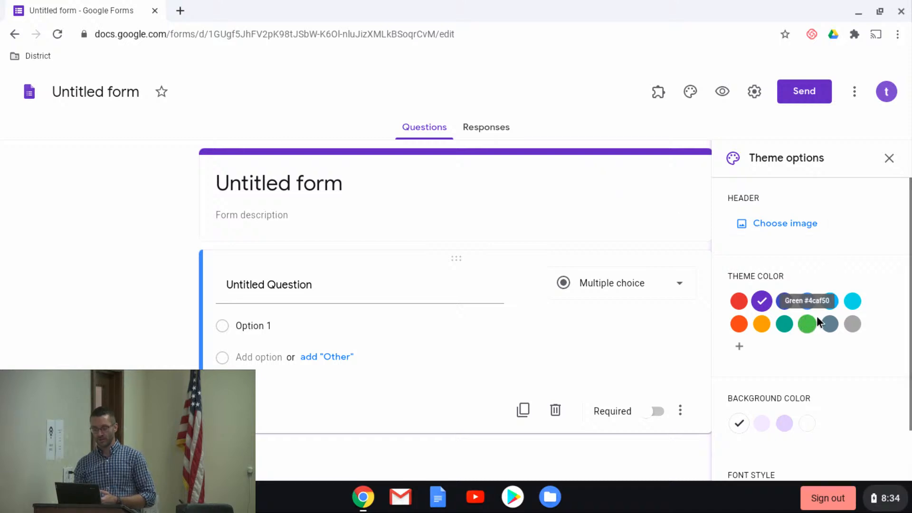
scroll(854, 380, down, 3)
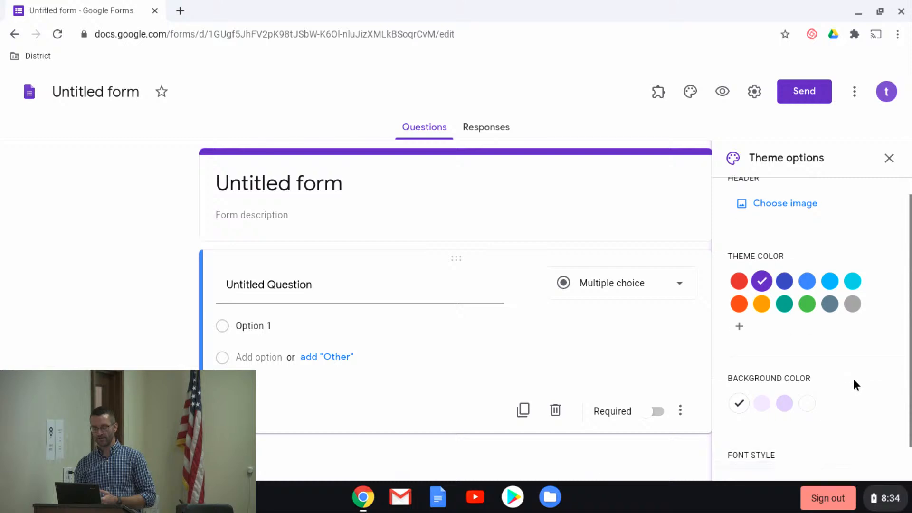
scroll(854, 384, up, 3)
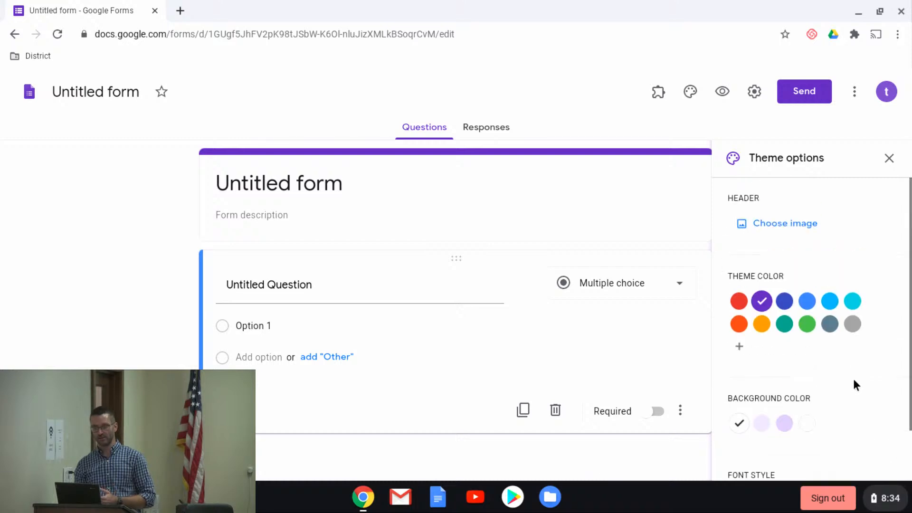
click(890, 159)
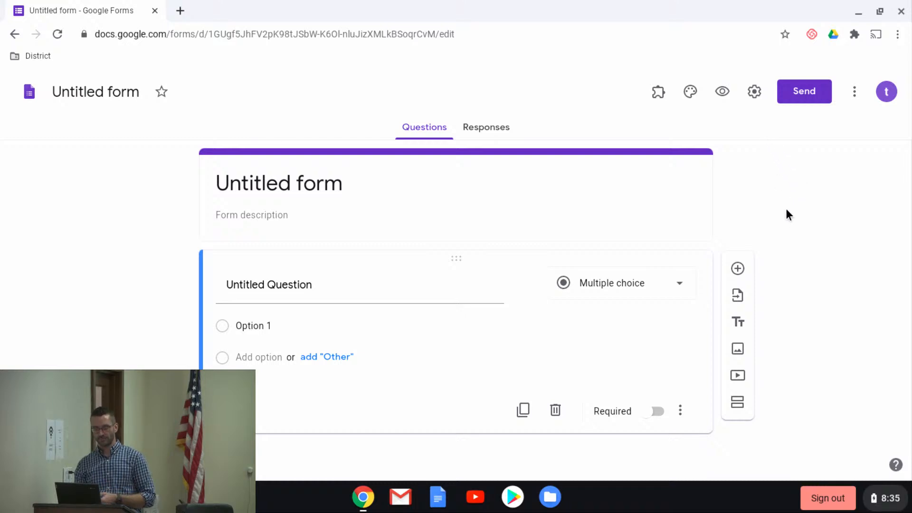
Turn on the collection of email addresses in the form's general settings.
click(756, 98)
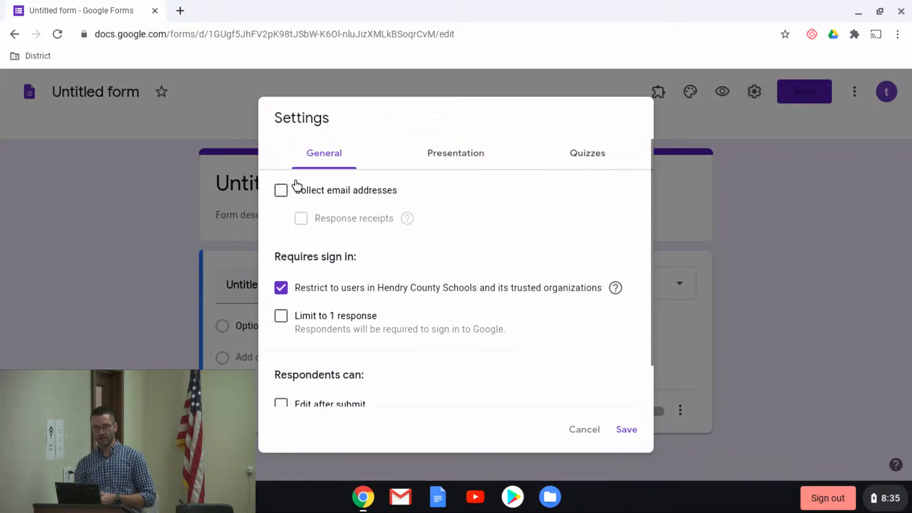
click(281, 193)
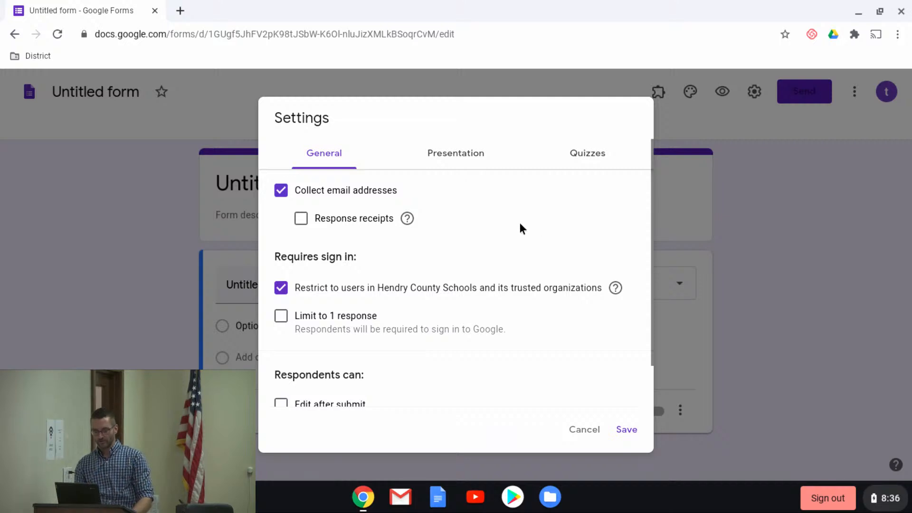
Try limiting respondents to 1 response, and remove the limit again.
scroll(525, 236, down, 1)
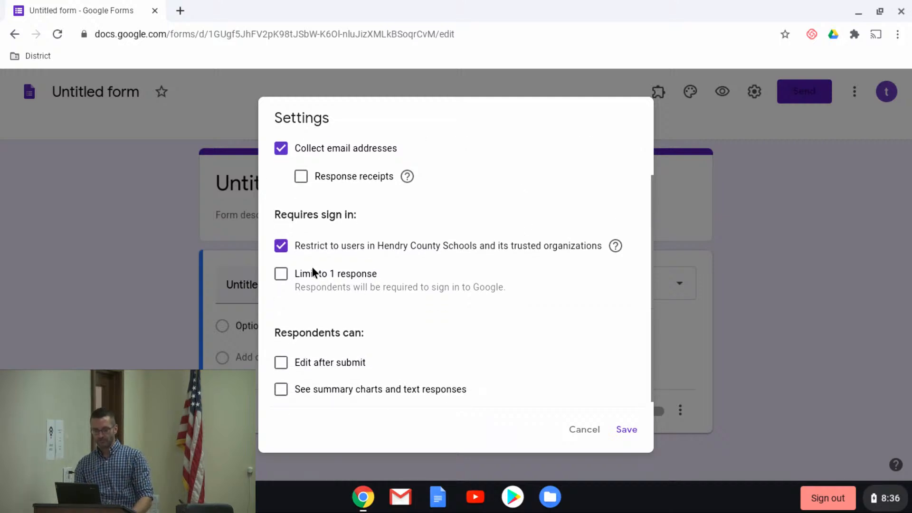
click(281, 274)
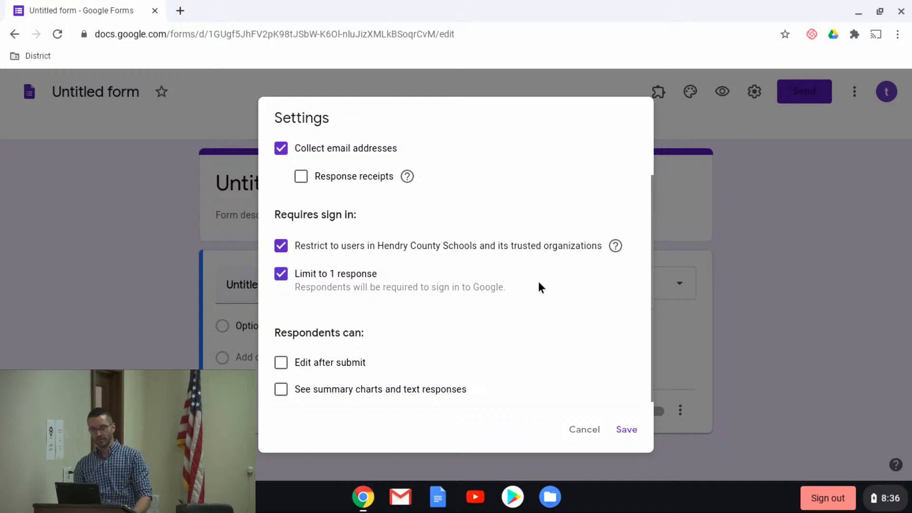
scroll(538, 281, down, 1)
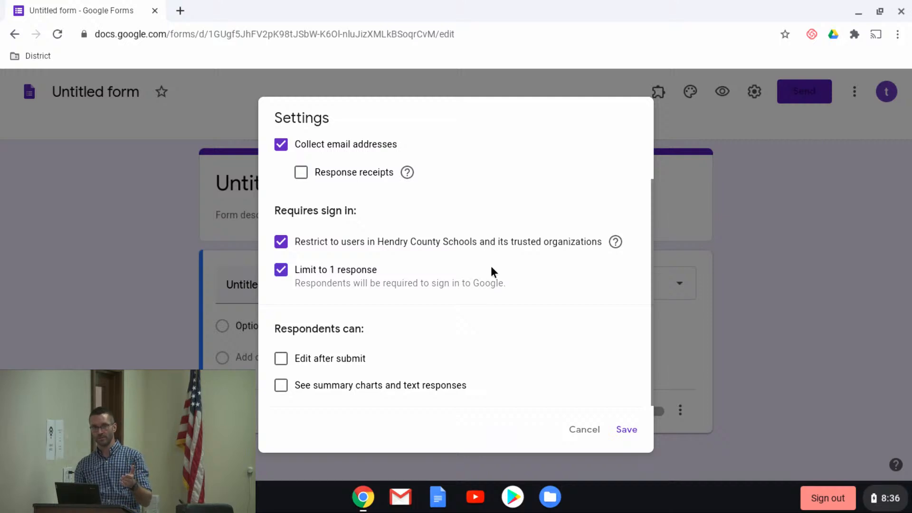
click(284, 276)
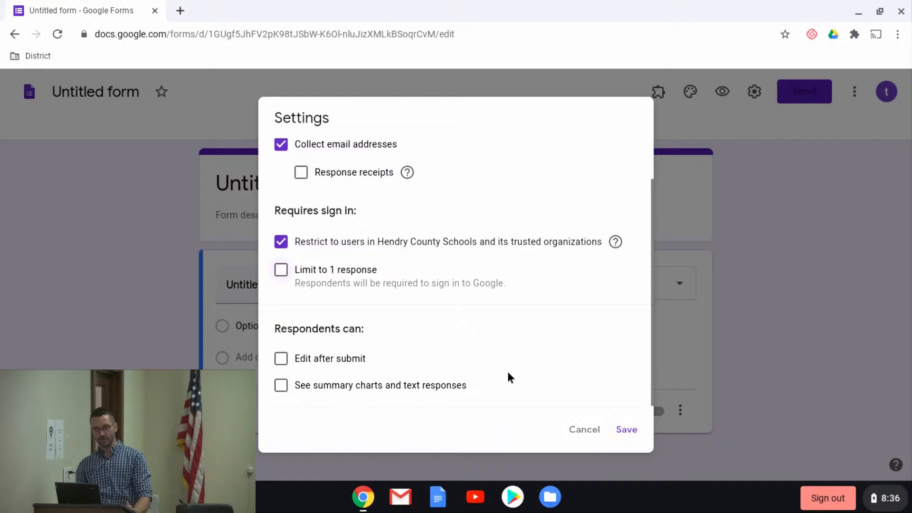
scroll(508, 372, up, 2)
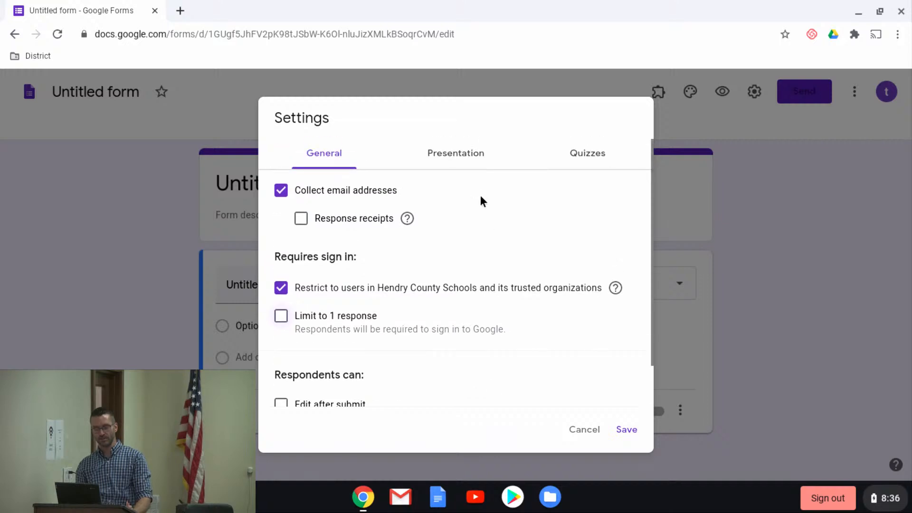
Review the form's presentation settings, trying Shuffle question order, turning it off again, and opening the confirmation message for editing.
click(463, 157)
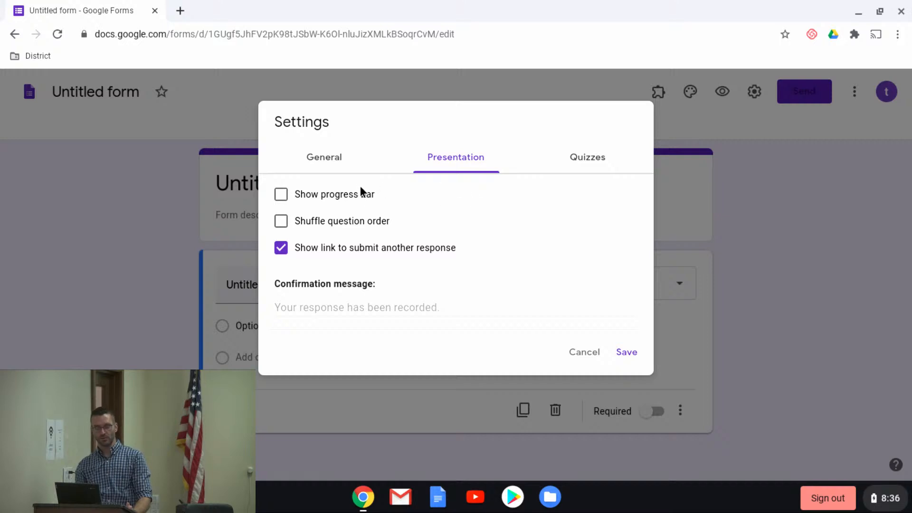
click(281, 223)
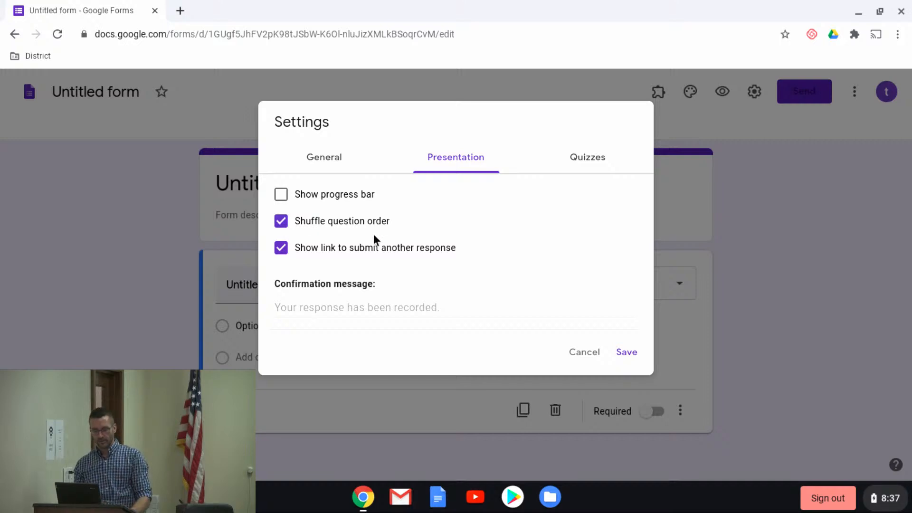
click(281, 221)
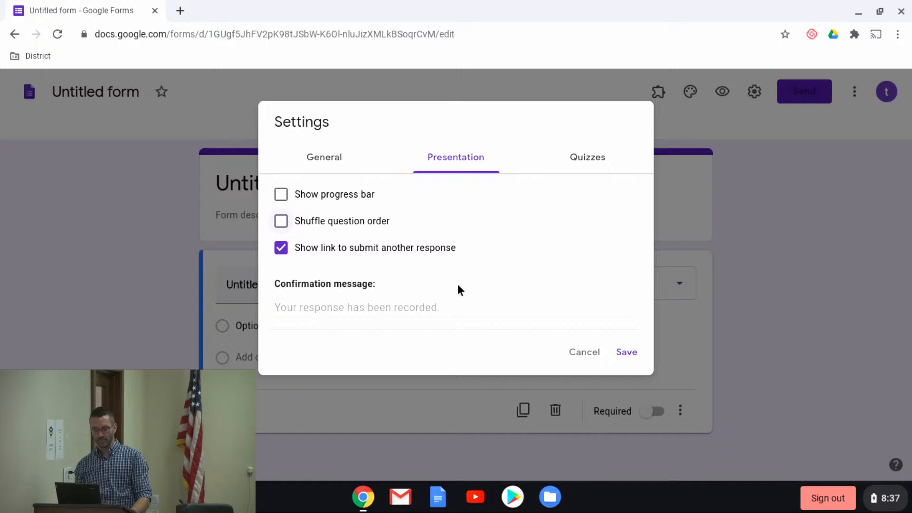
click(440, 310)
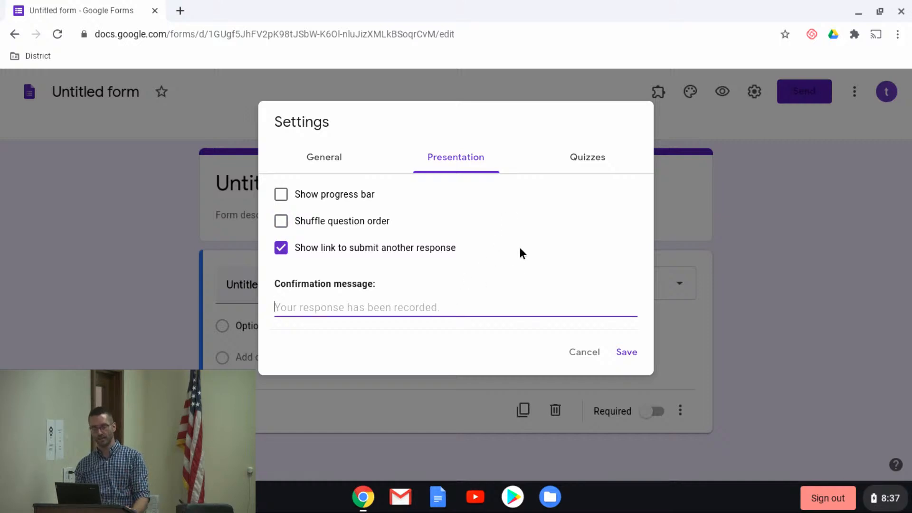
Make the form a quiz in its settings.
click(587, 164)
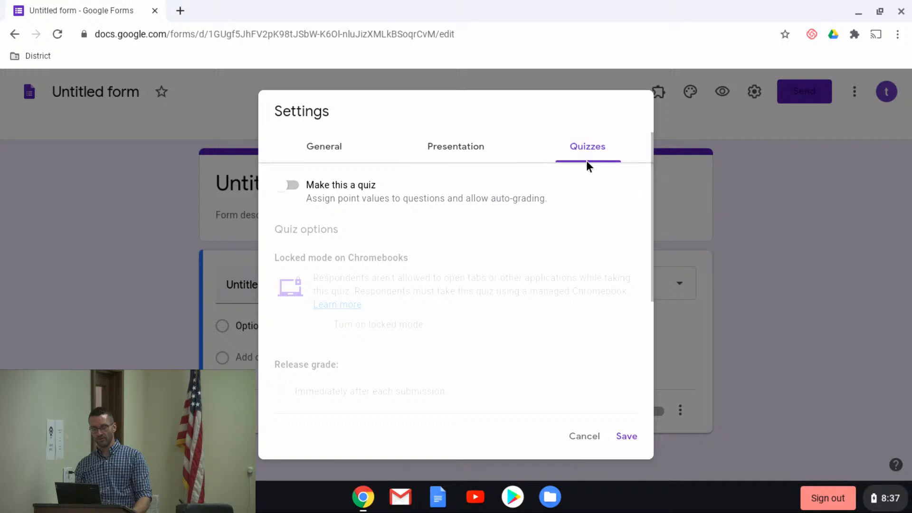
click(291, 185)
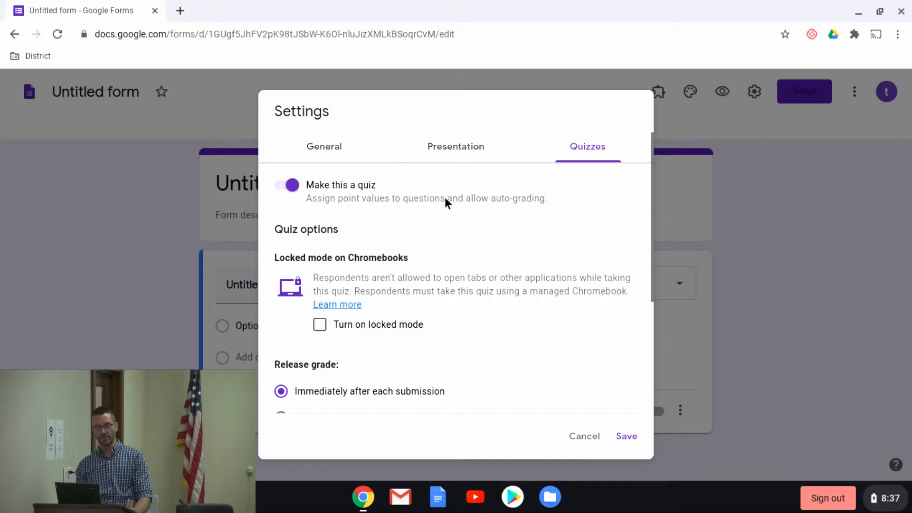
Try locked mode on Chromebooks for the quiz, and turn it off again.
scroll(445, 197, down, 3)
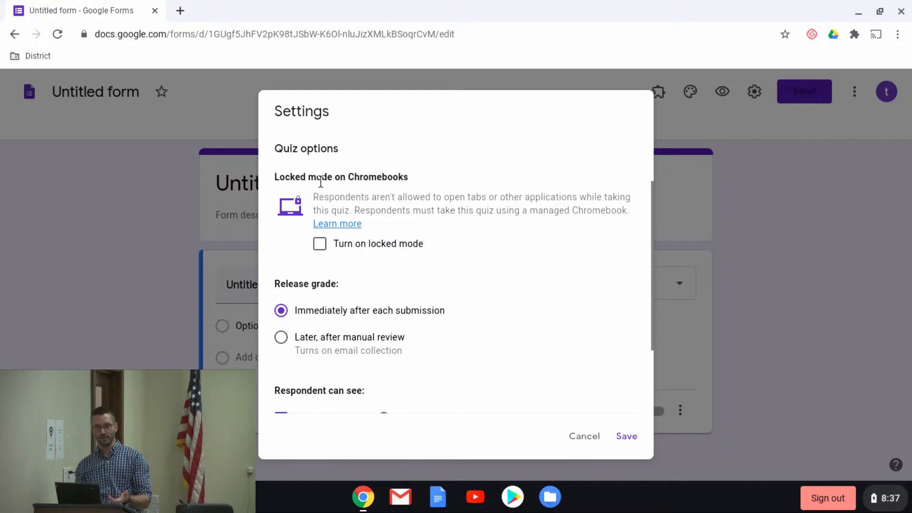
click(325, 247)
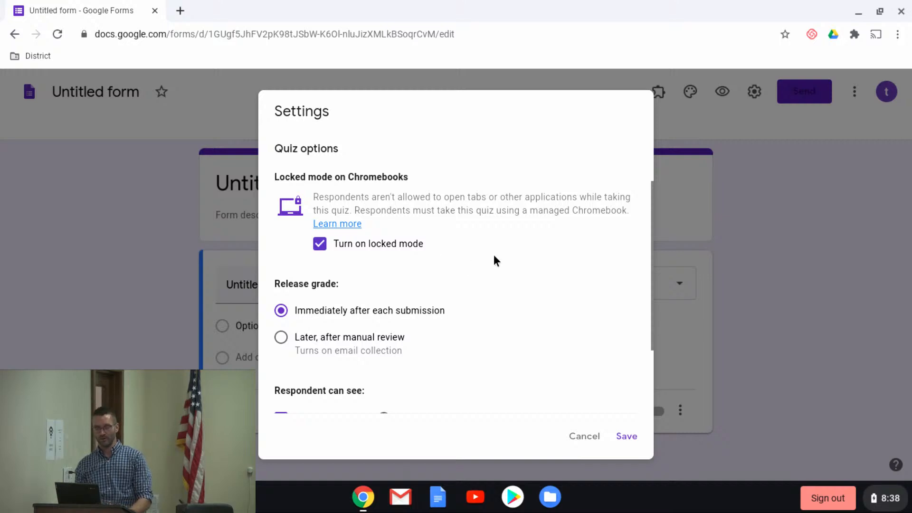
click(319, 246)
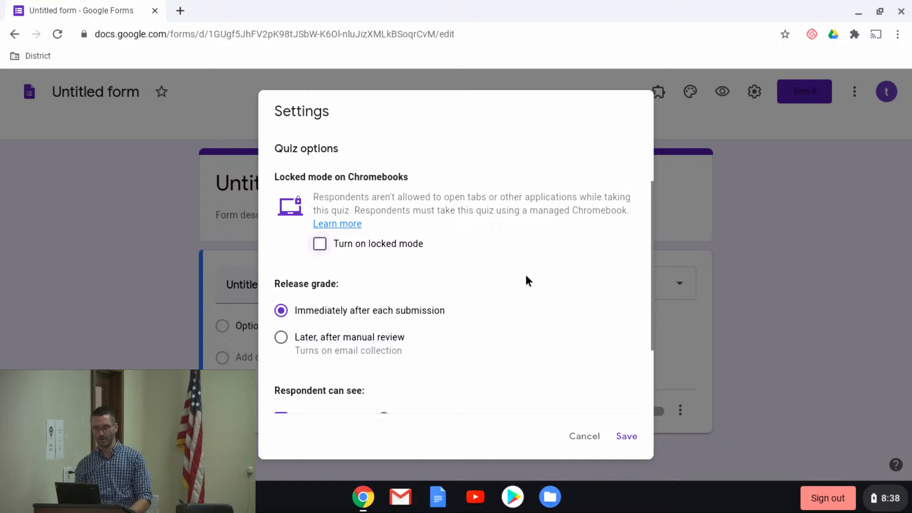
Review the quiz's grade release and respondent visibility options, and save the form settings.
scroll(480, 268, down, 2)
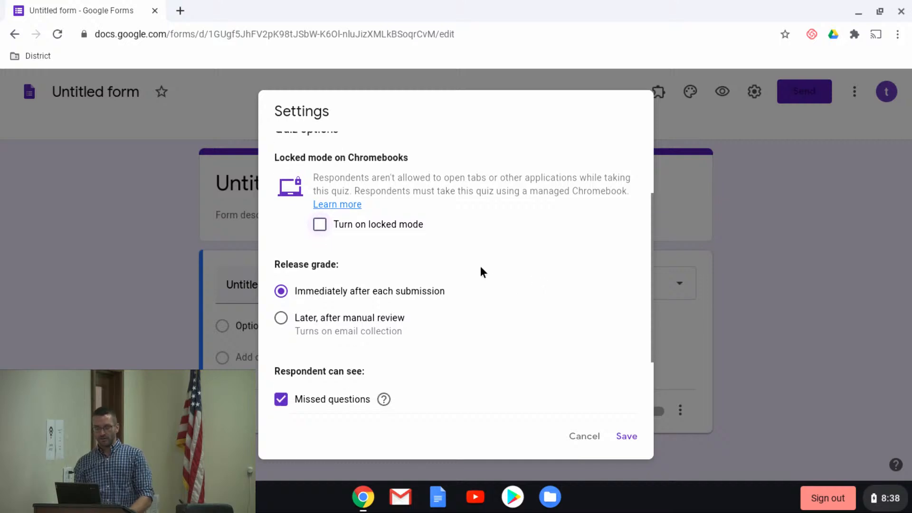
scroll(507, 270, down, 1)
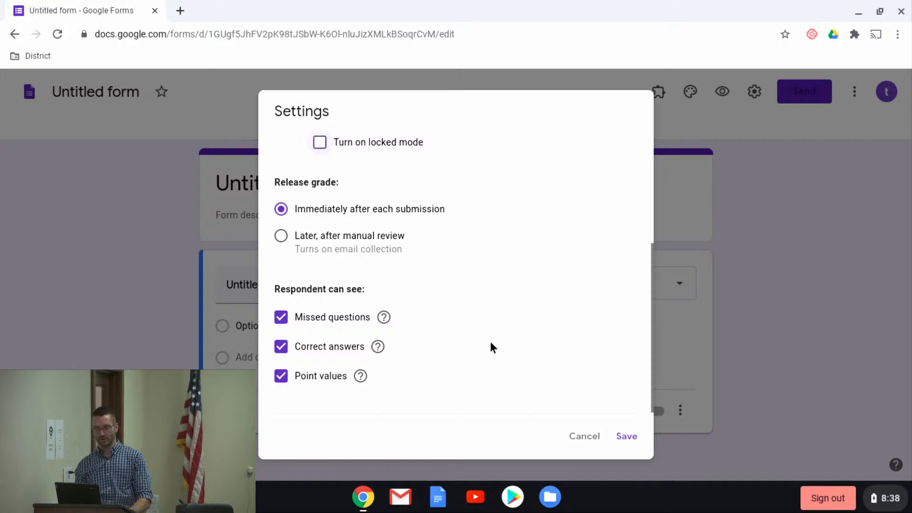
scroll(490, 342, up, 4)
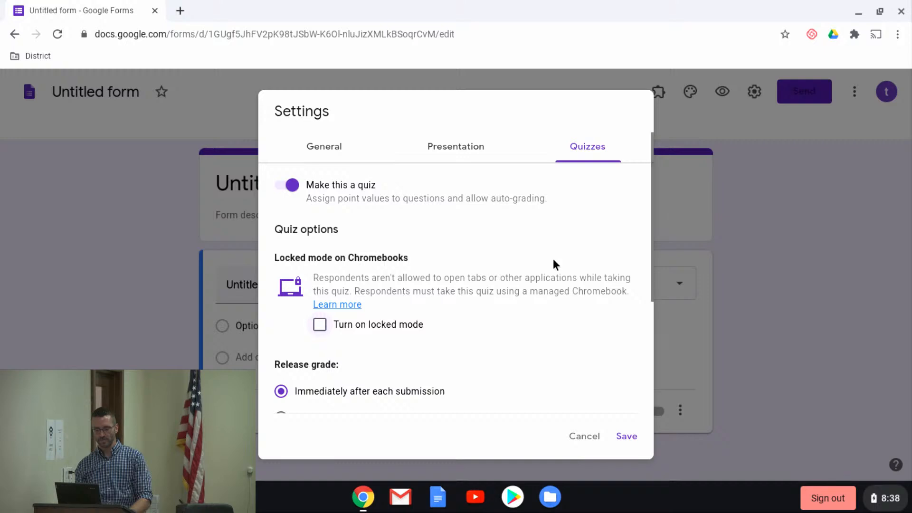
click(628, 436)
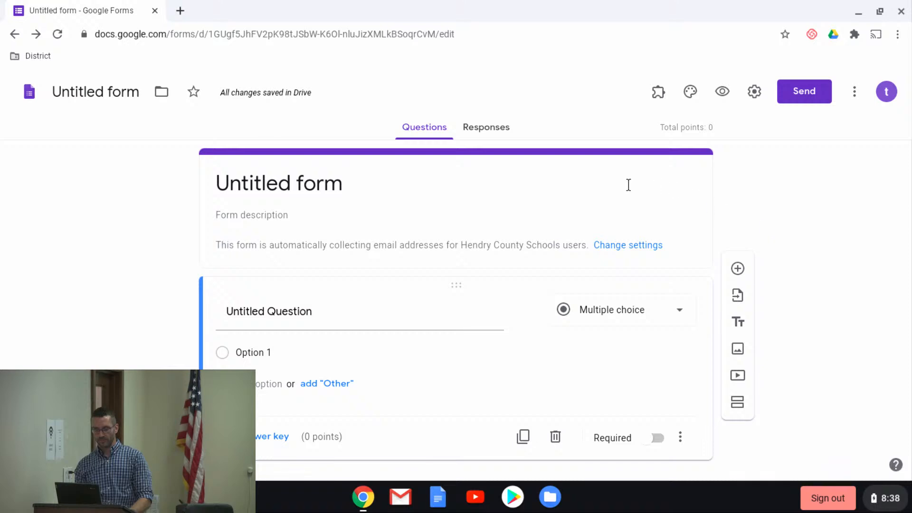
Set the form's heading to "title".
click(482, 186)
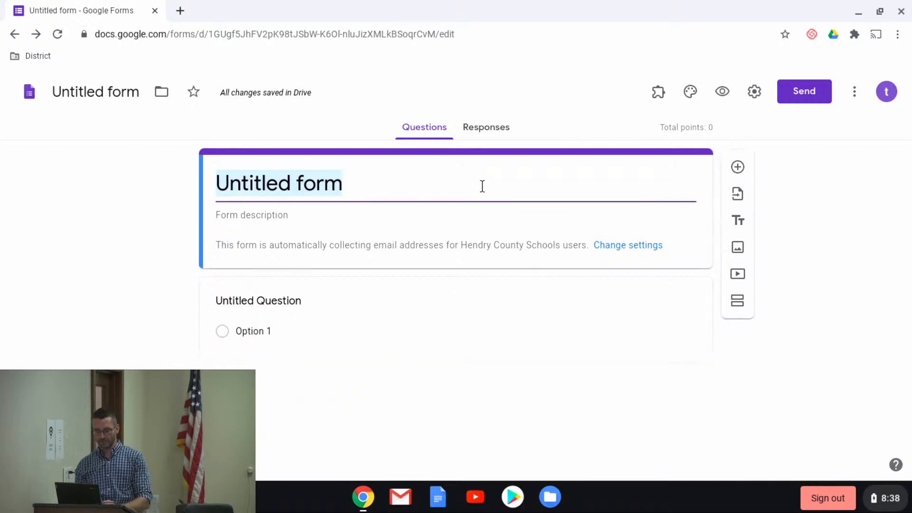
text(titel)
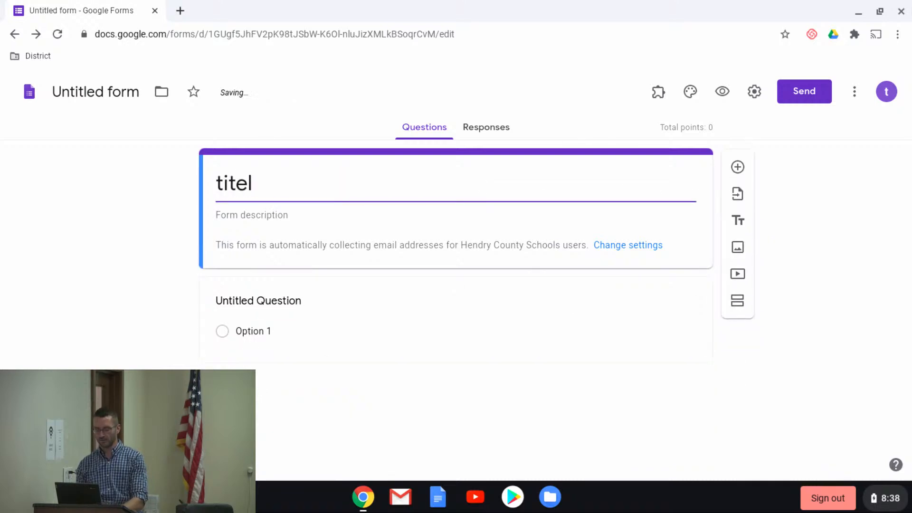
key(BackSpace)
key(BackSpace)
text(le)
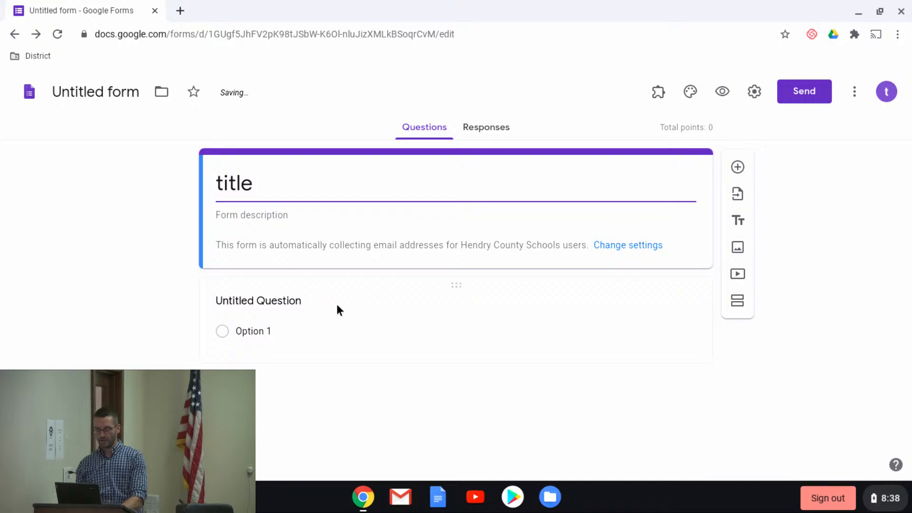
Name the multiple-choice question "question 1" and give it the answer options "yes", "No" and "Option 3".
click(323, 304)
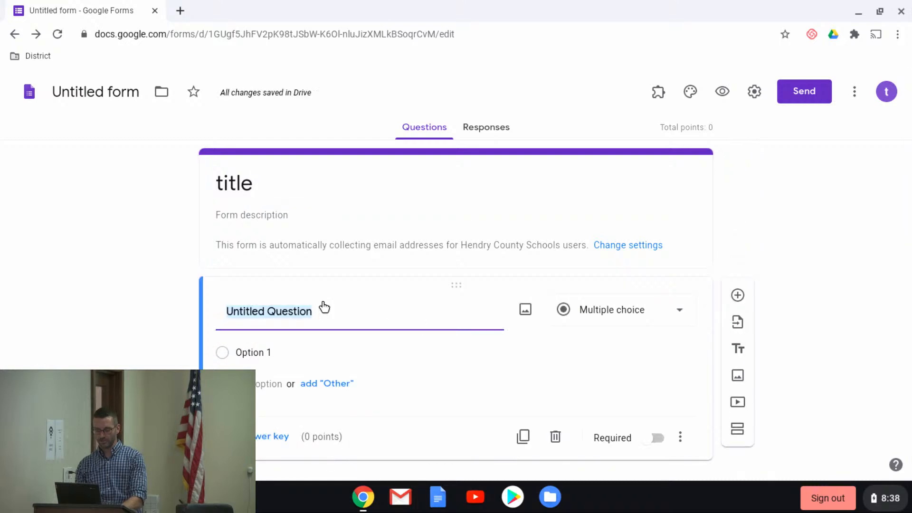
text(question 1)
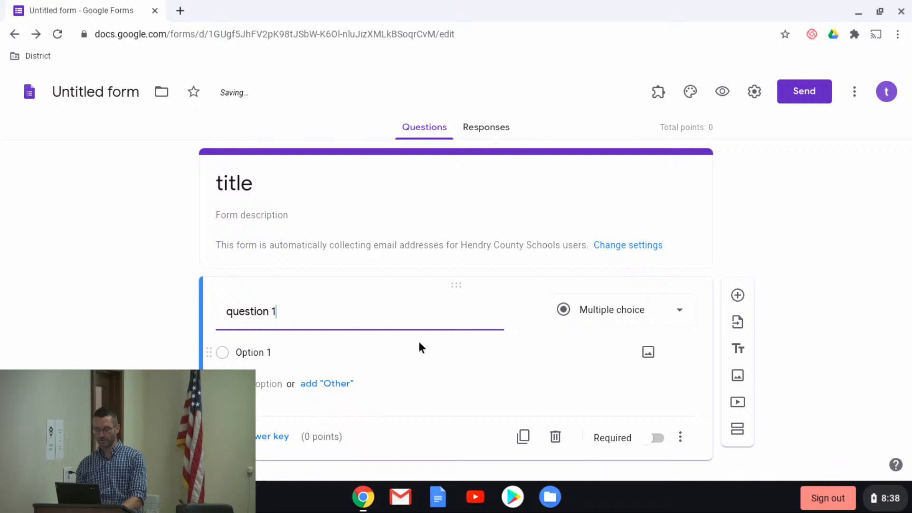
click(308, 349)
text(yes)
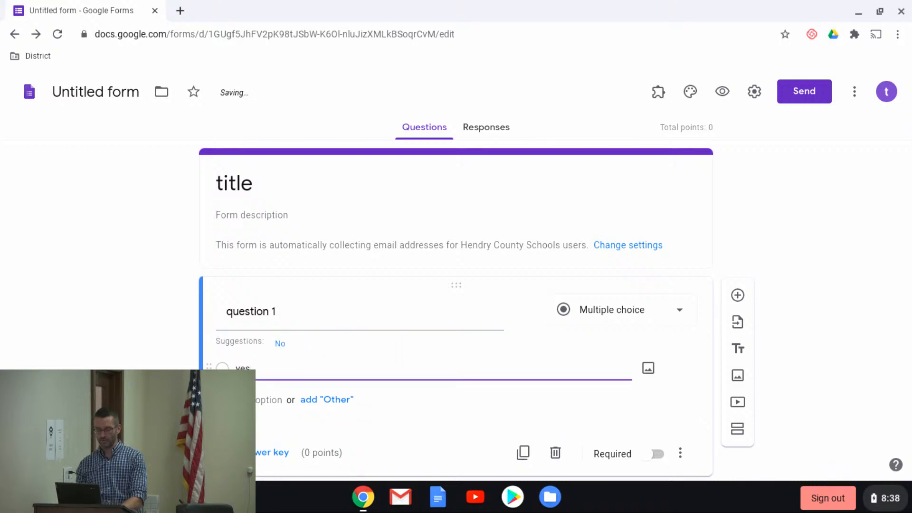
click(274, 398)
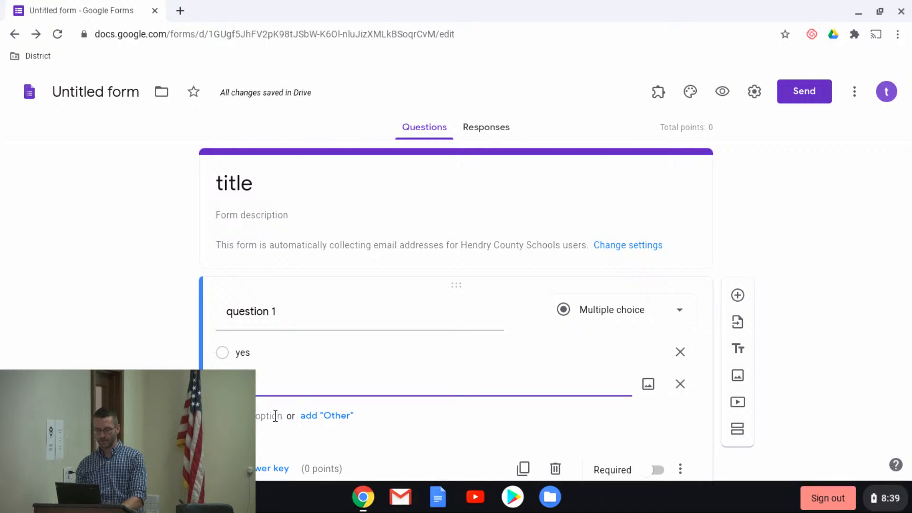
click(275, 417)
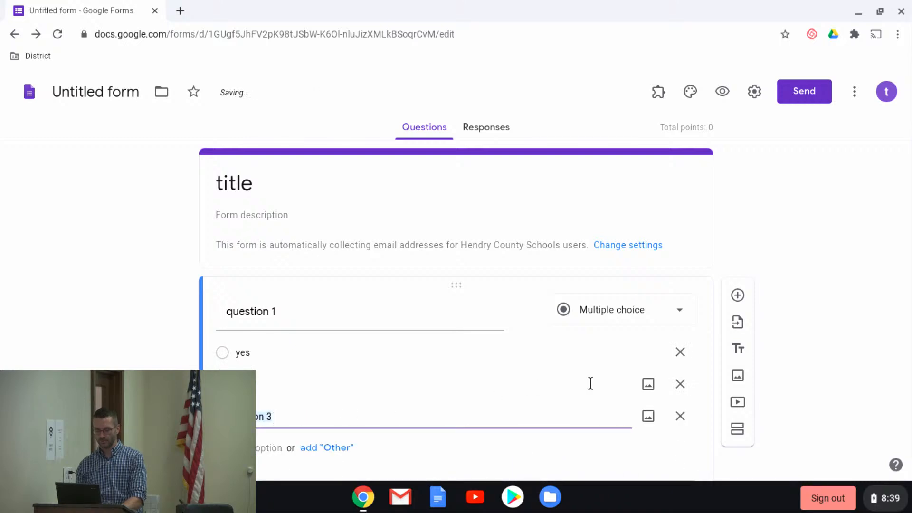
Examine the question types available for question 1, from Short answer to Time.
click(683, 314)
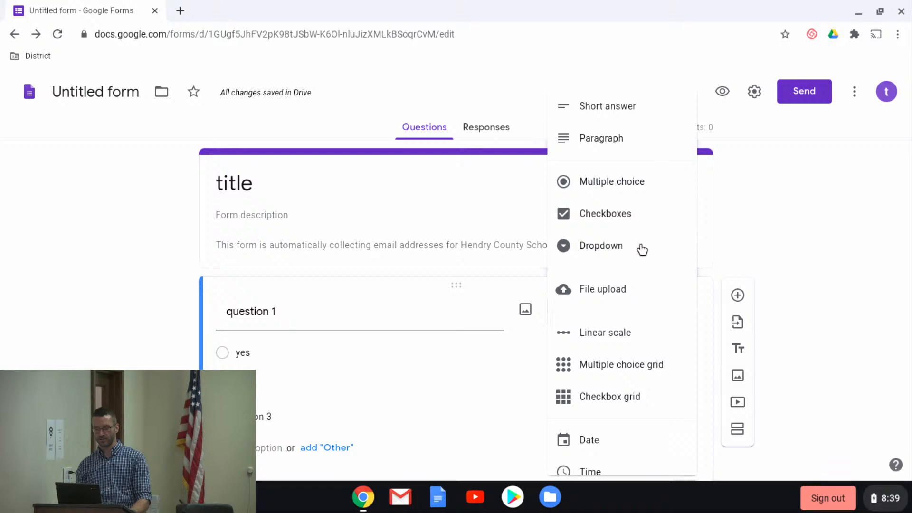
scroll(653, 289, down, 1)
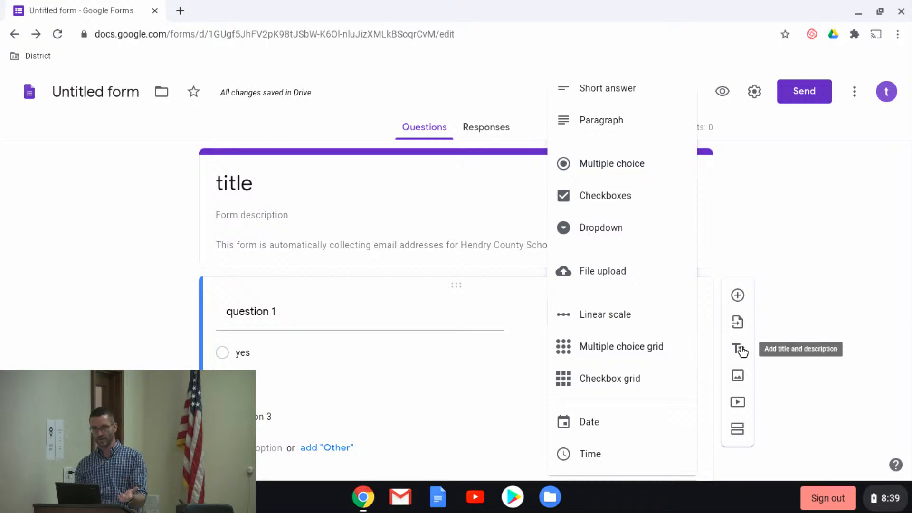
Add a new section after question 1 and title it "Practice section".
click(739, 430)
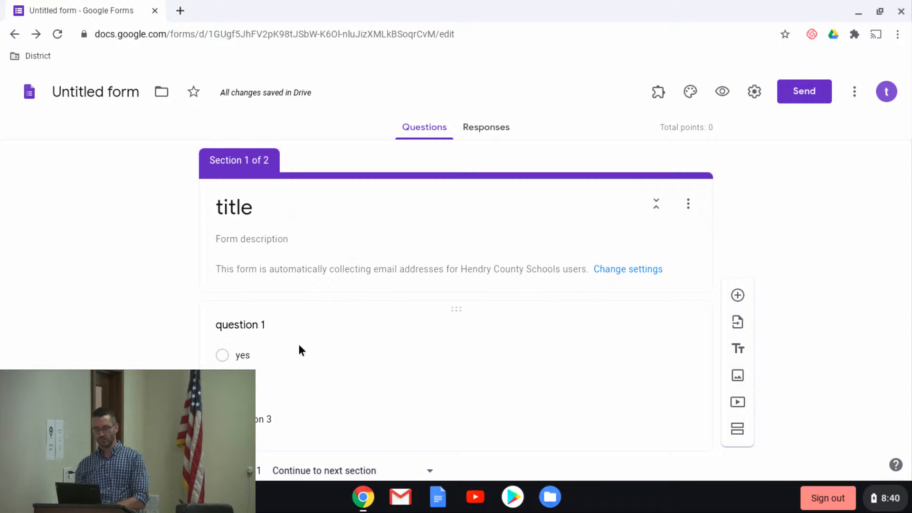
scroll(498, 351, down, 4)
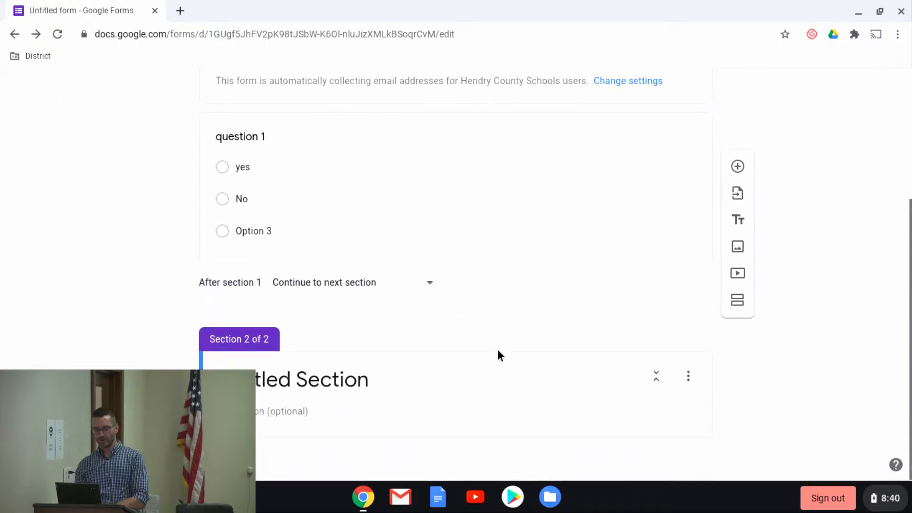
click(375, 383)
text(Practice)
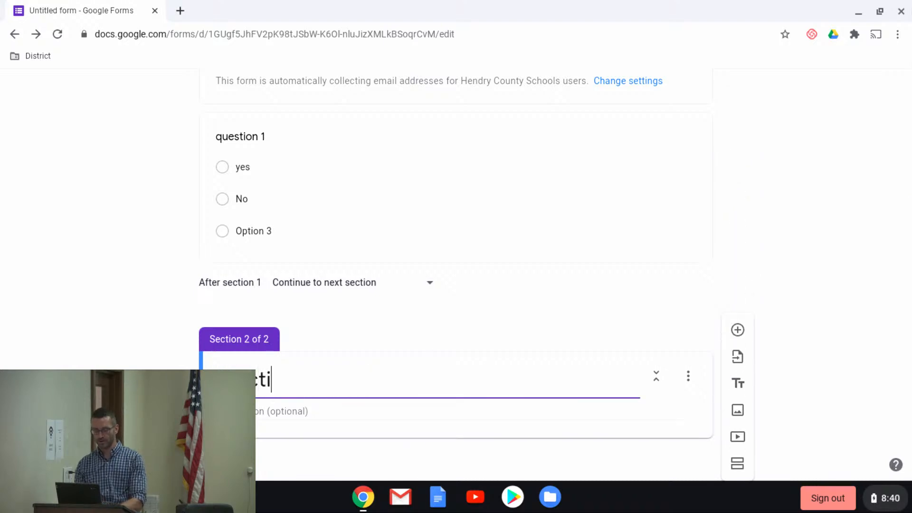
text( session)
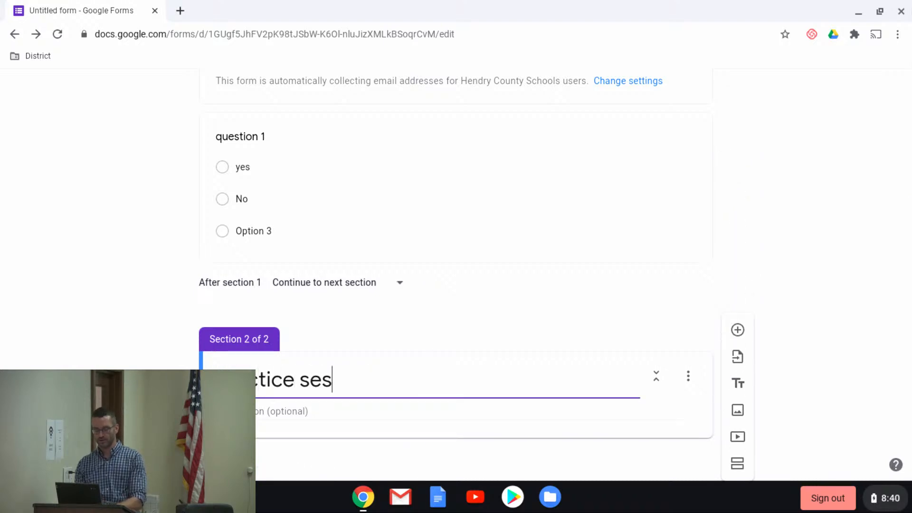
key(BackSpace)
key(BackSpace)
key(BackSpace)
key(BackSpace)
key(BackSpace)
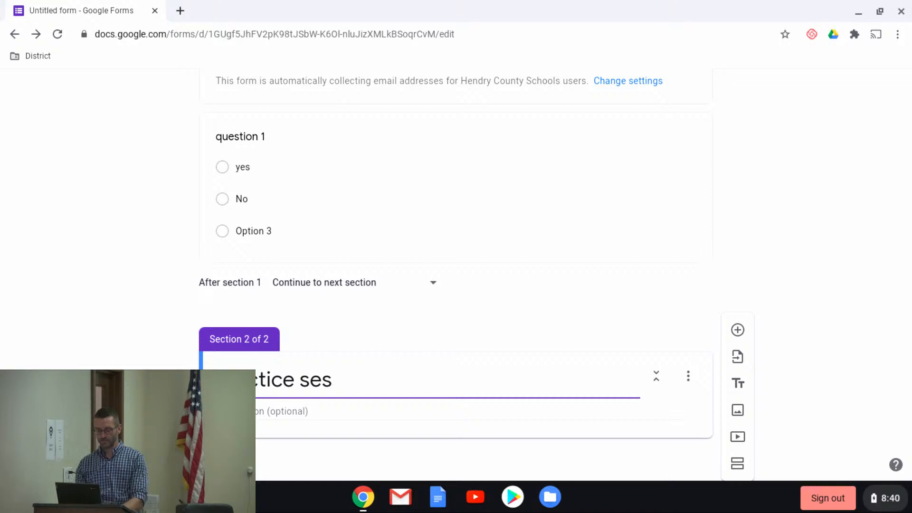
text(ction)
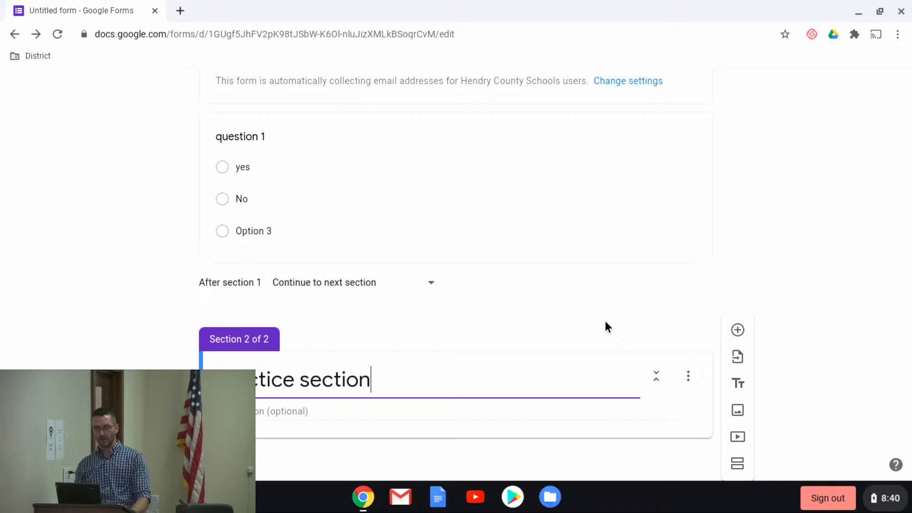
Set question 1 to 2 points in its answer key.
scroll(877, 334, up, 4)
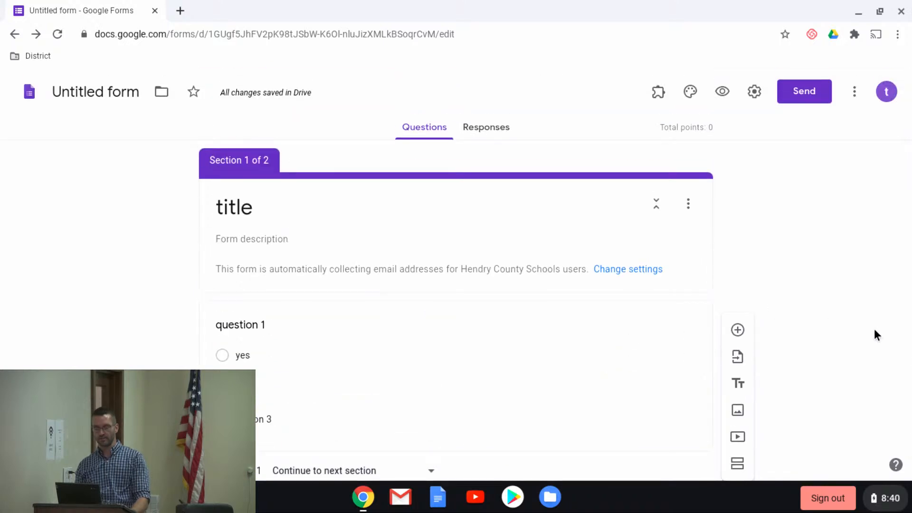
scroll(877, 336, down, 2)
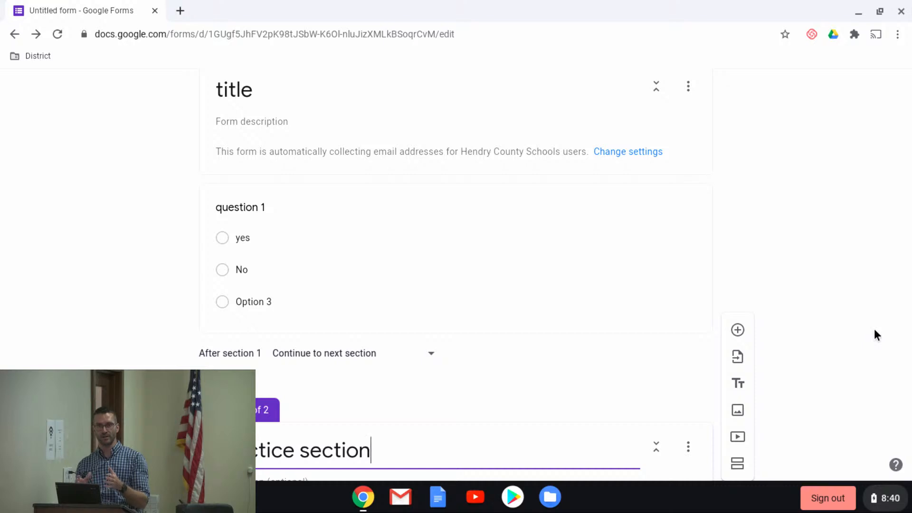
scroll(877, 334, up, 3)
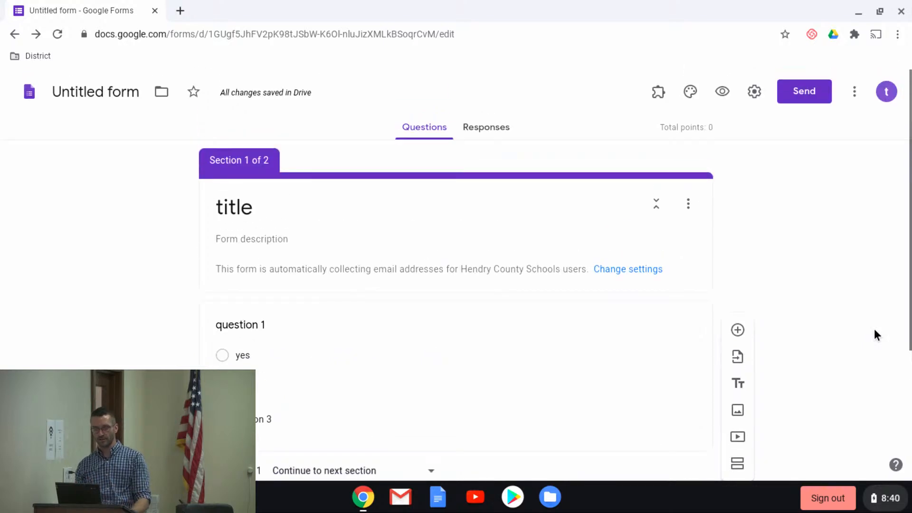
click(314, 325)
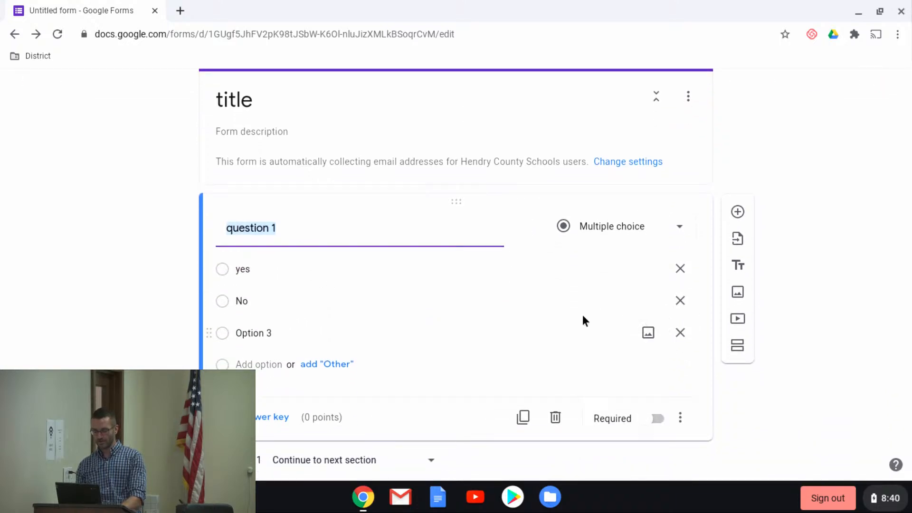
scroll(567, 332, up, 2)
scroll(566, 333, down, 4)
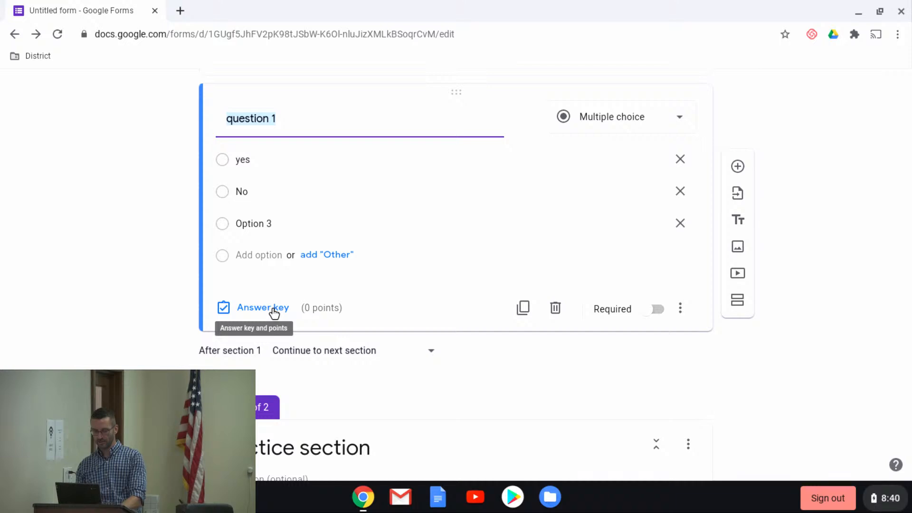
click(253, 309)
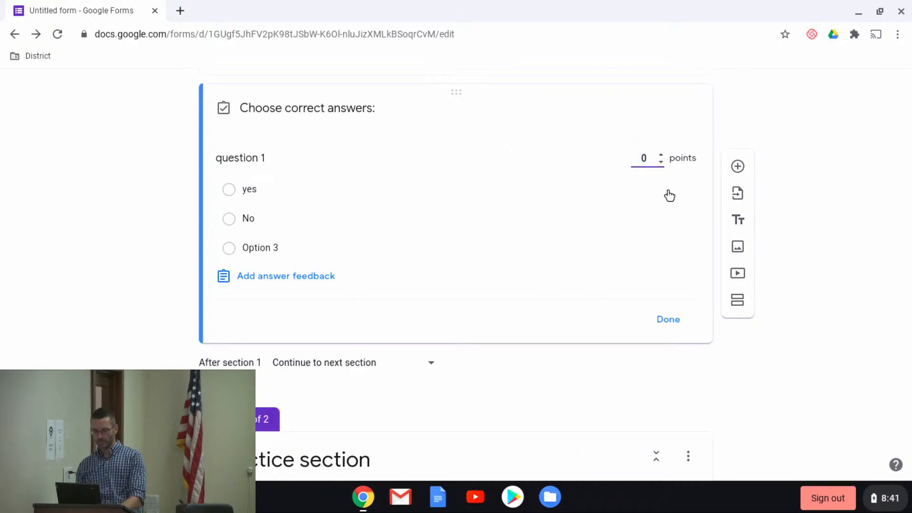
click(661, 155)
Examine question 1's feedback options for incorrect and correct answers, including attaching a YouTube video, without saving any feedback.
click(297, 280)
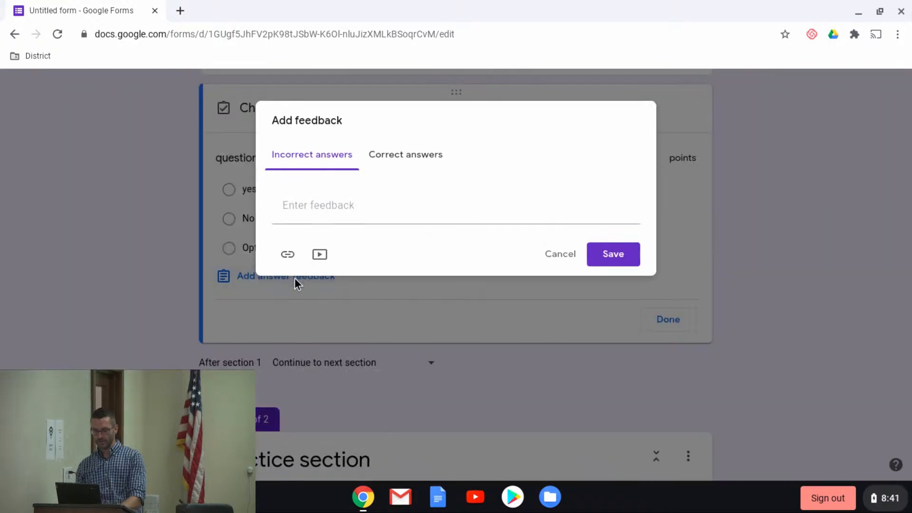
click(392, 160)
click(318, 163)
click(319, 255)
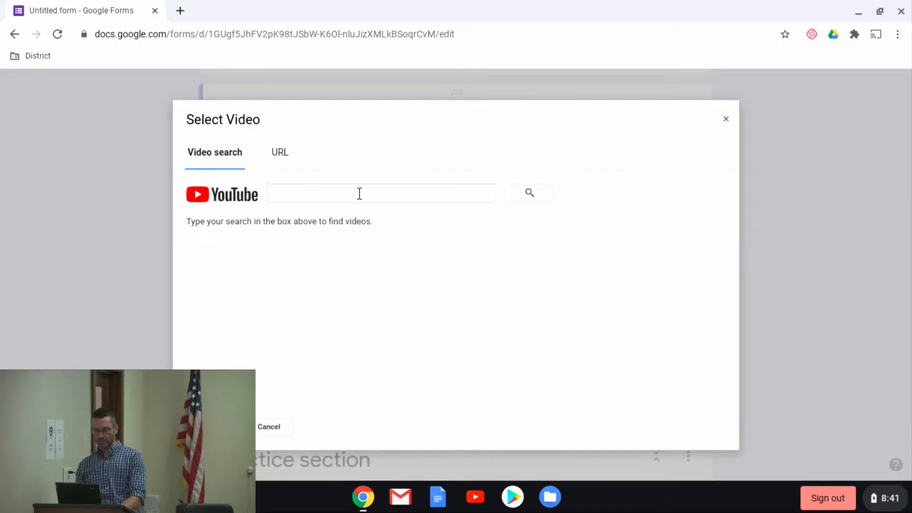
click(359, 193)
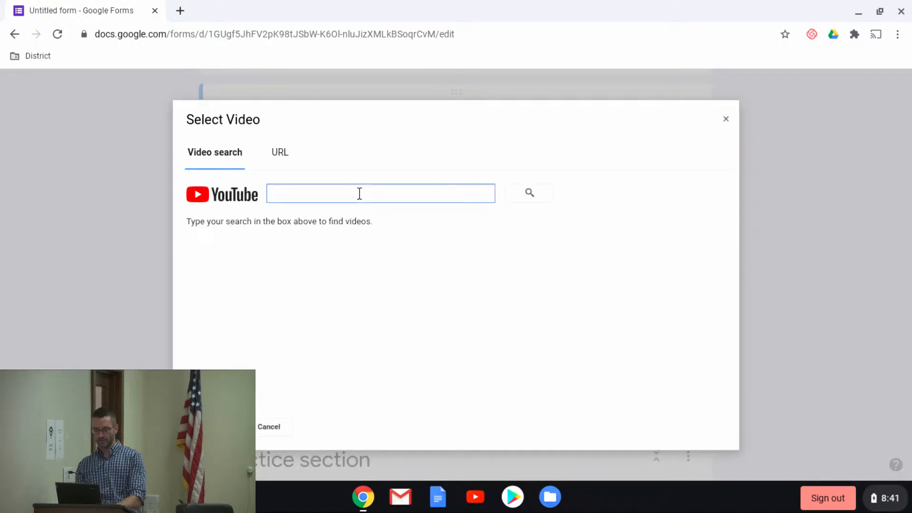
text(yuo)
key(BackSpace)
key(BackSpace)
key(BackSpace)
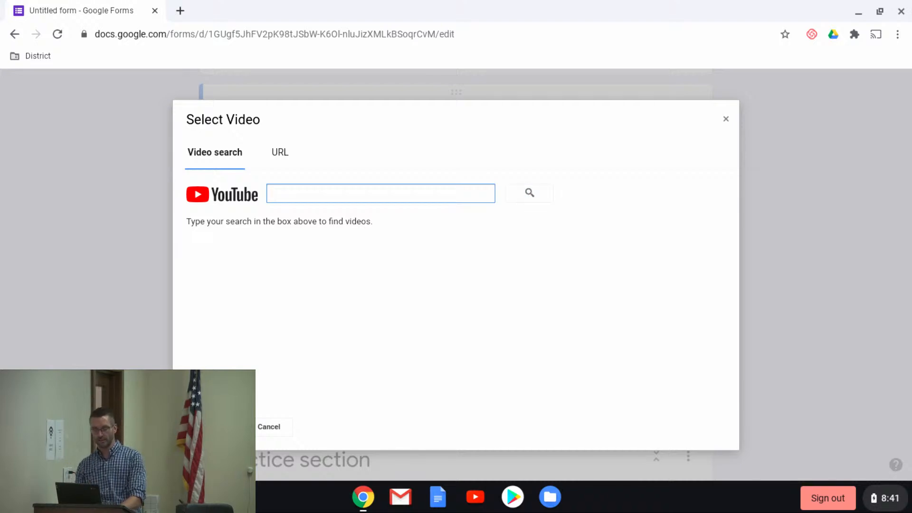
click(278, 426)
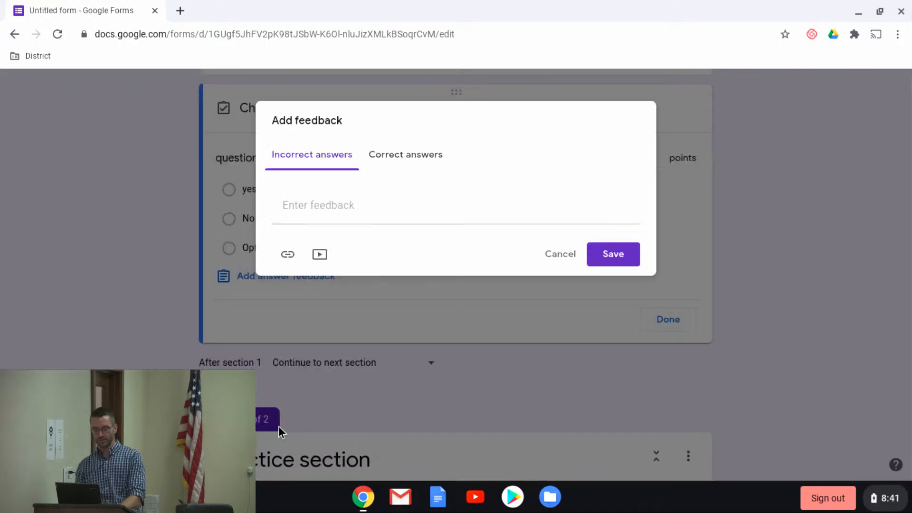
click(561, 263)
Turn off "Make this a quiz" in the form's settings and save them.
scroll(797, 369, up, 5)
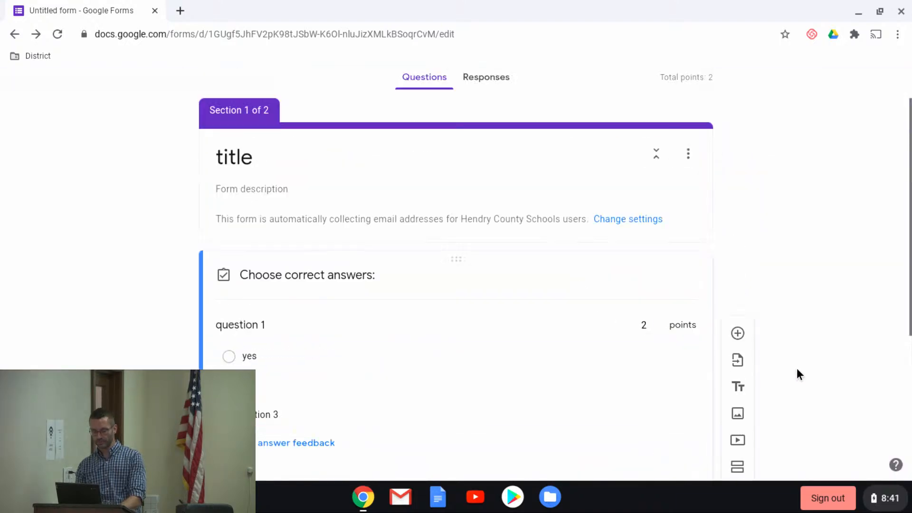
click(753, 94)
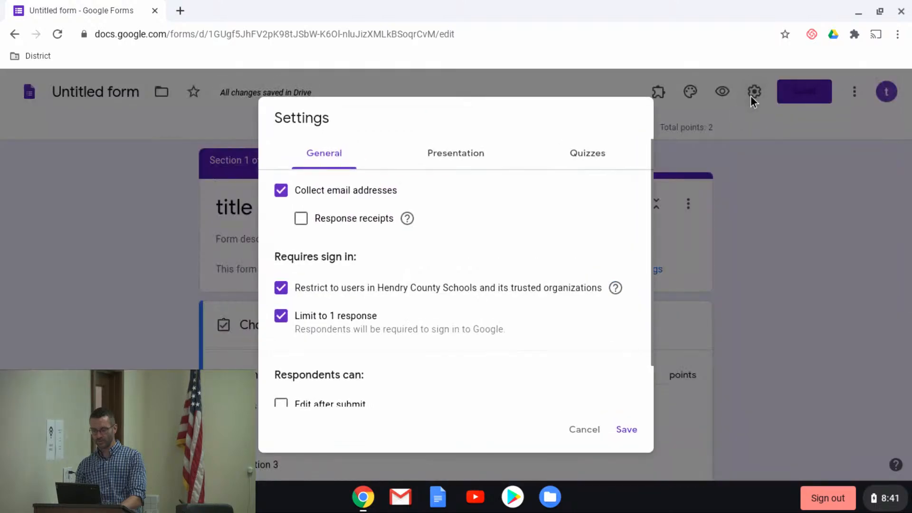
click(589, 154)
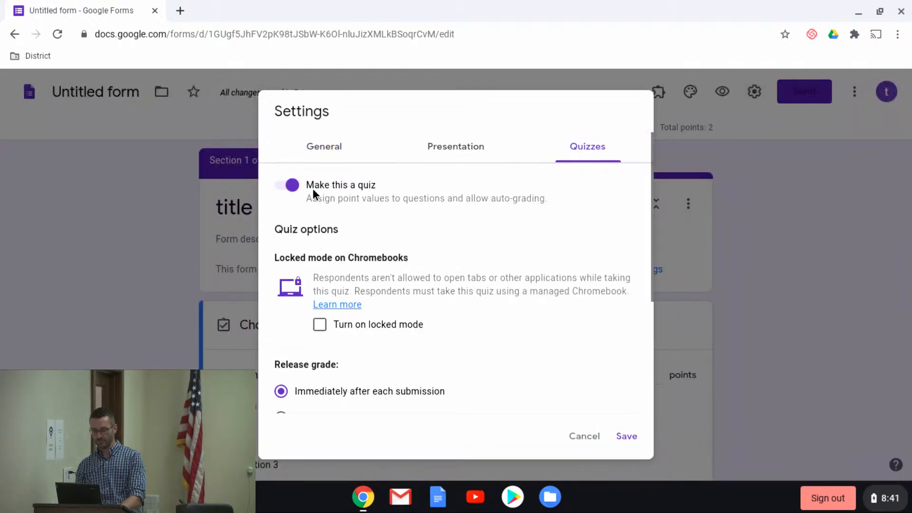
click(290, 187)
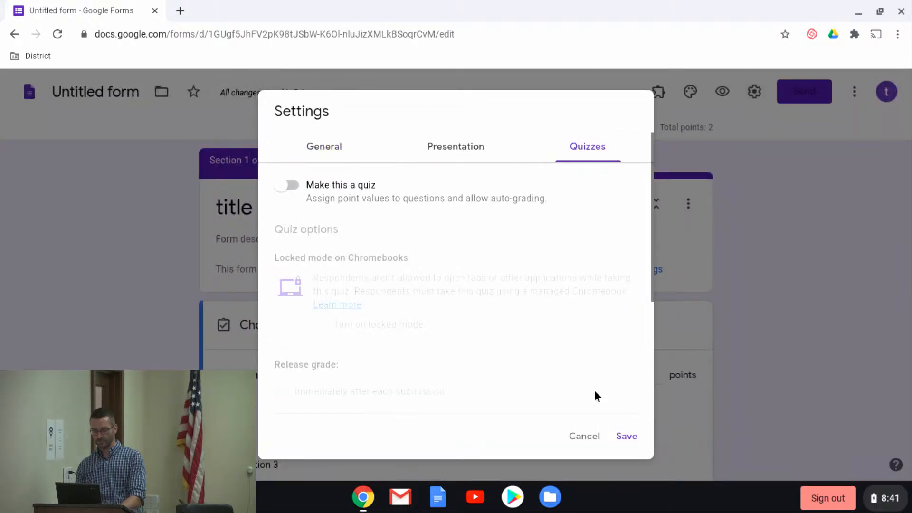
click(626, 438)
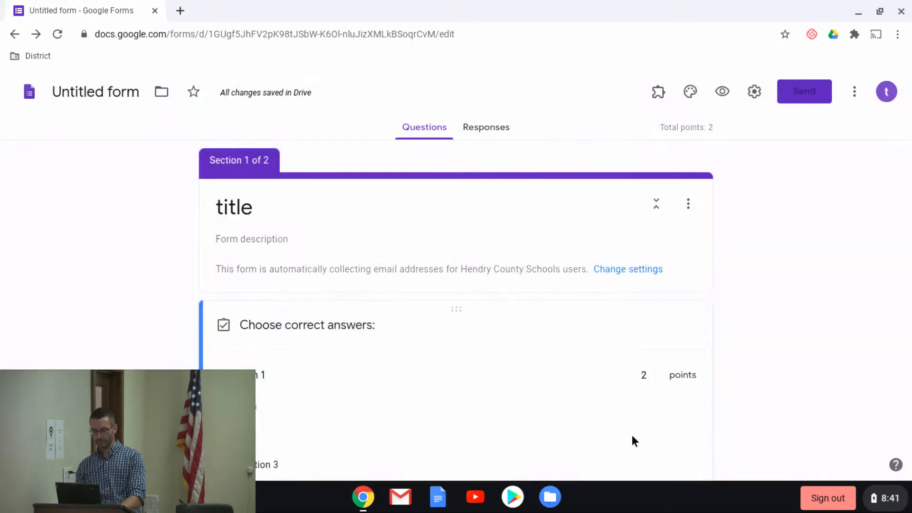
Enable section branching based on answer for question 1 and send the "yes" answer to section 2 (Practice section).
scroll(791, 327, down, 3)
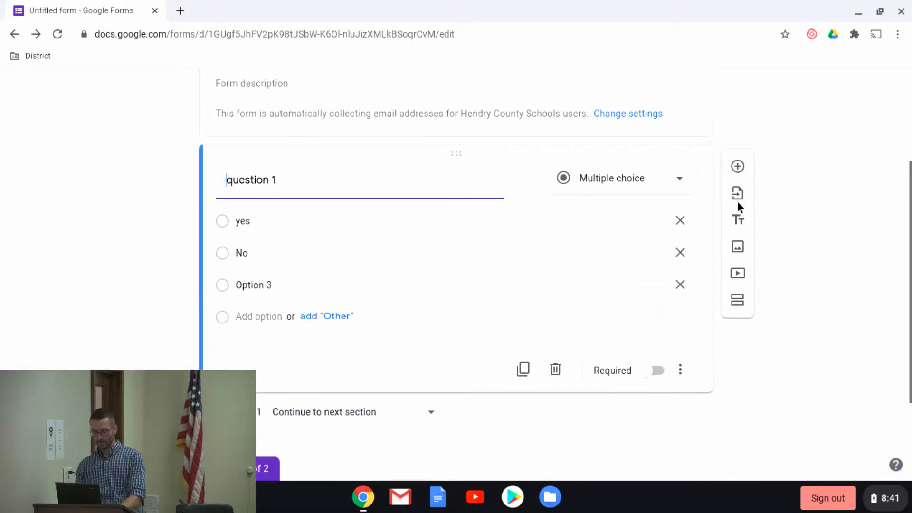
click(681, 371)
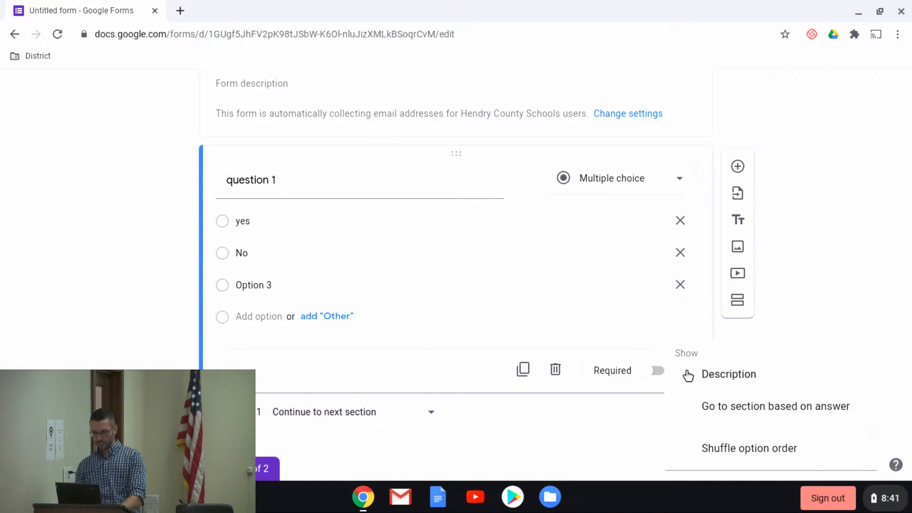
click(728, 410)
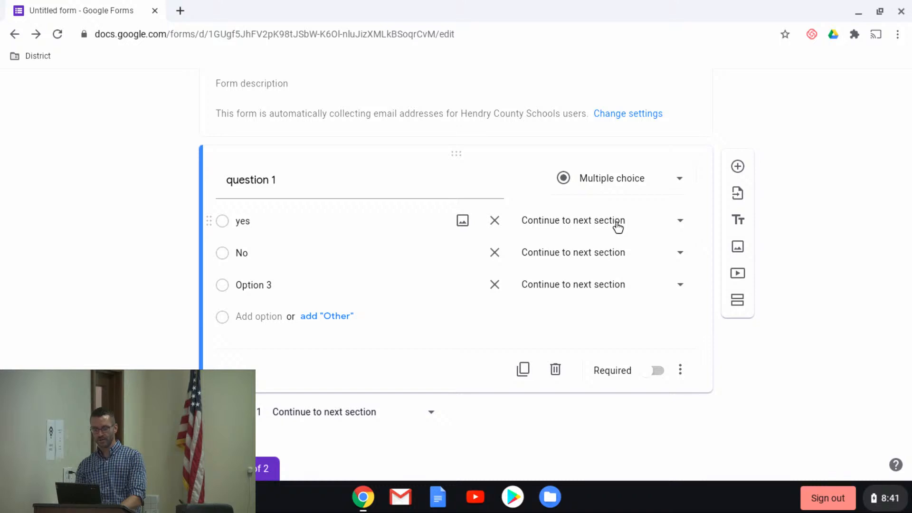
click(679, 225)
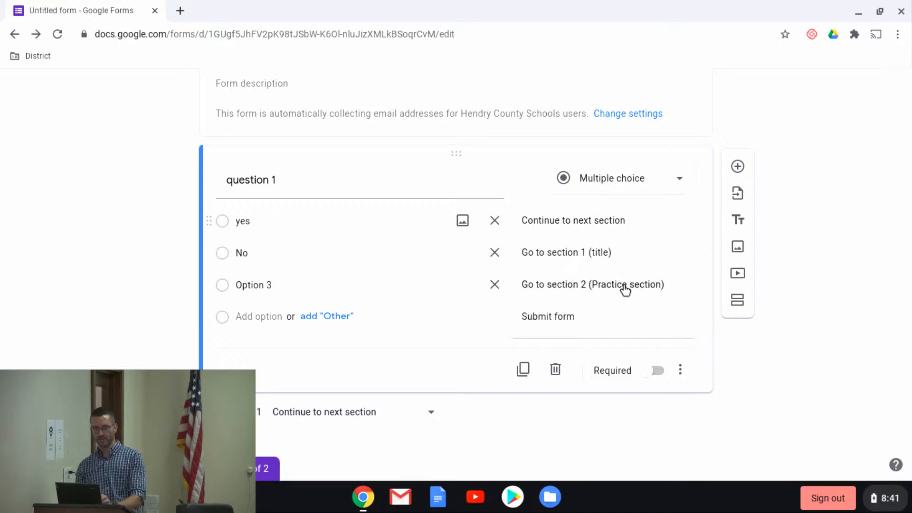
click(624, 289)
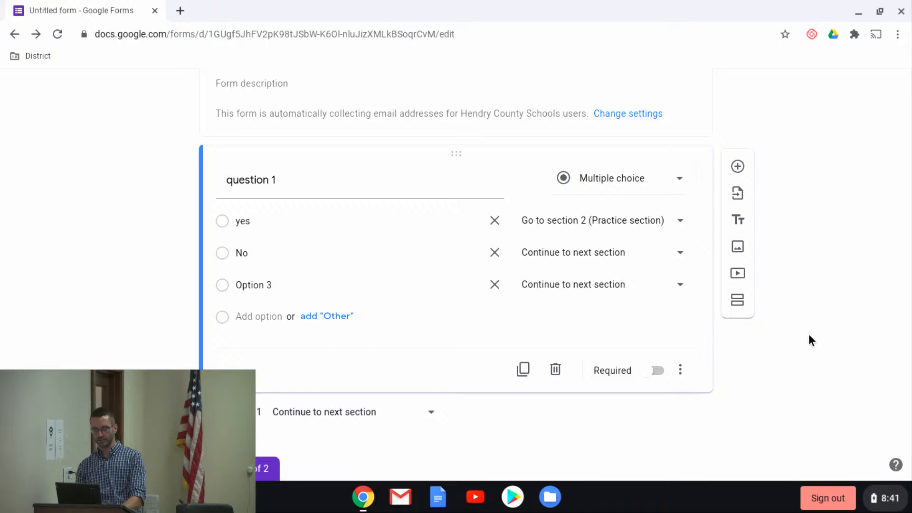
scroll(808, 334, down, 3)
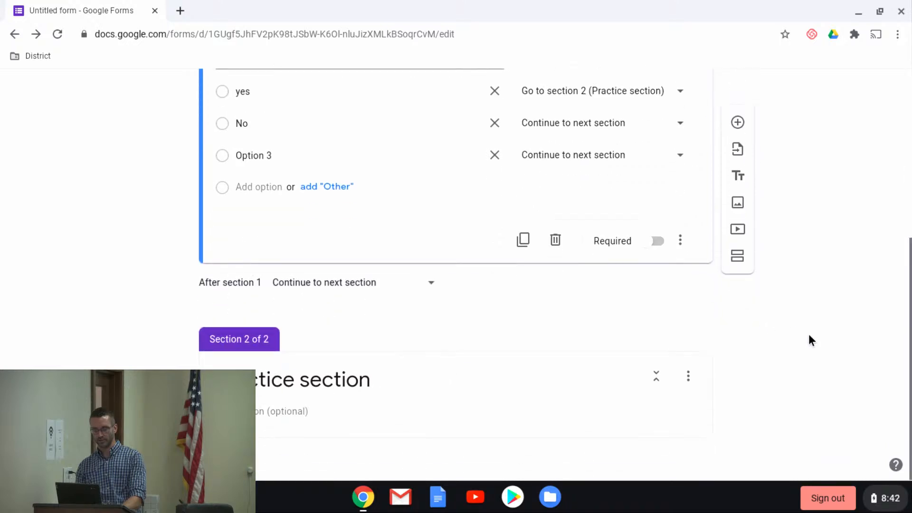
click(426, 408)
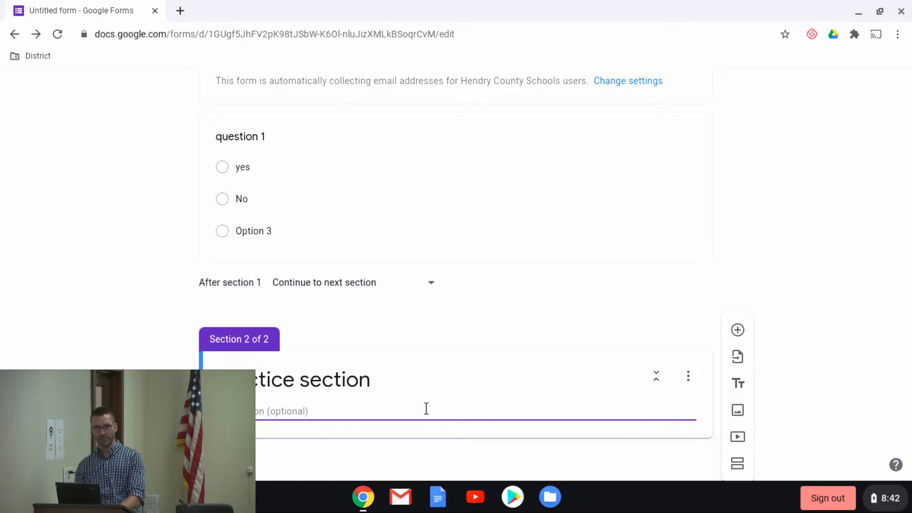
click(774, 239)
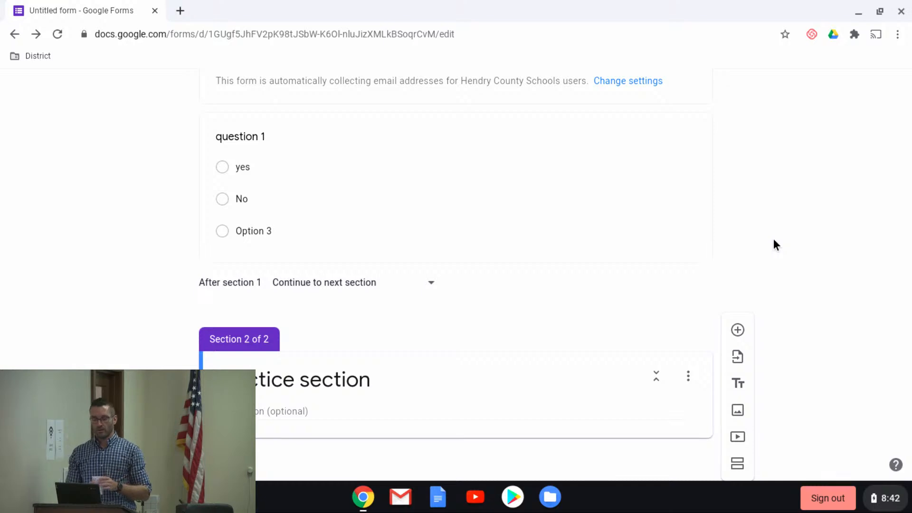
Review the form's responses page and the options for managing responses, and return to the questions.
scroll(774, 240, up, 4)
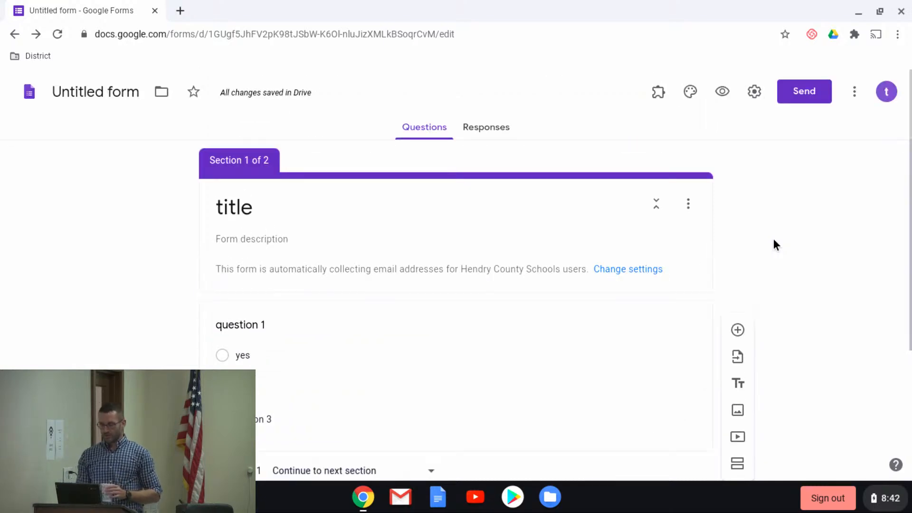
click(500, 132)
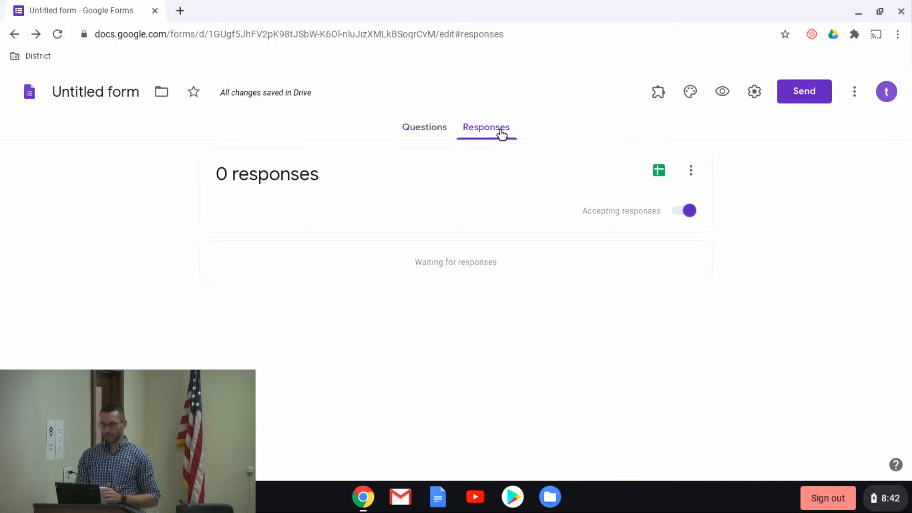
click(689, 176)
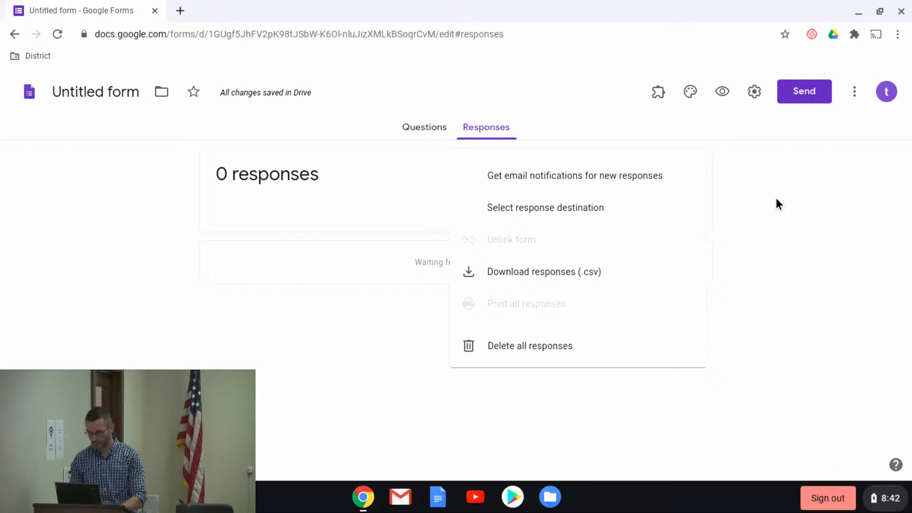
click(431, 127)
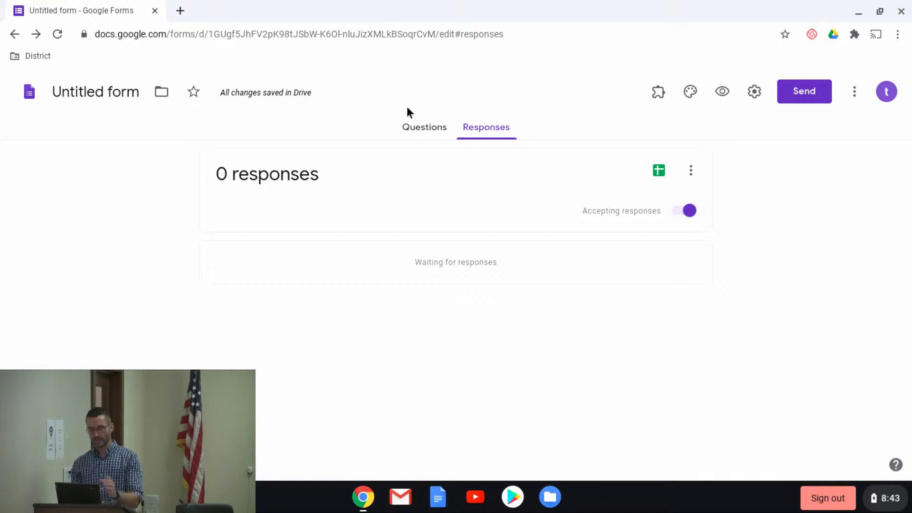
click(426, 130)
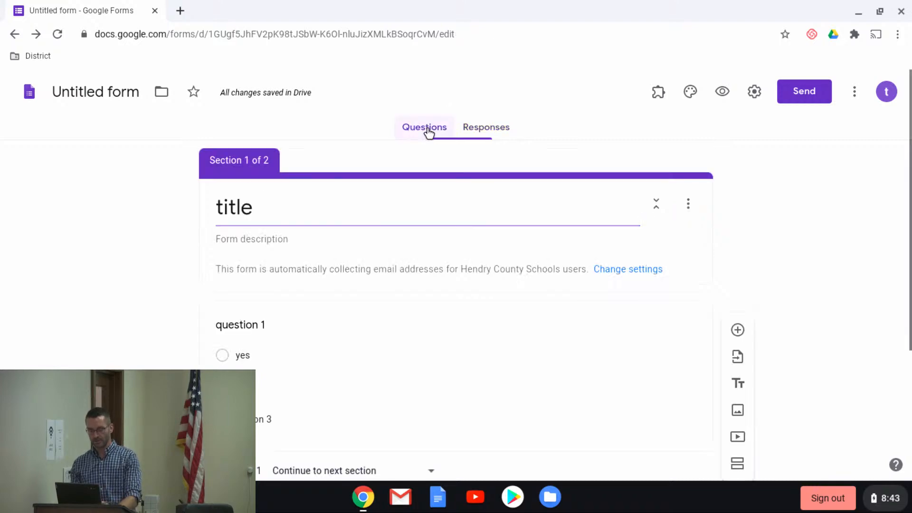
Examine the import-questions dialog for reusing questions from another form, and dismiss it without selecting a form.
scroll(727, 305, down, 3)
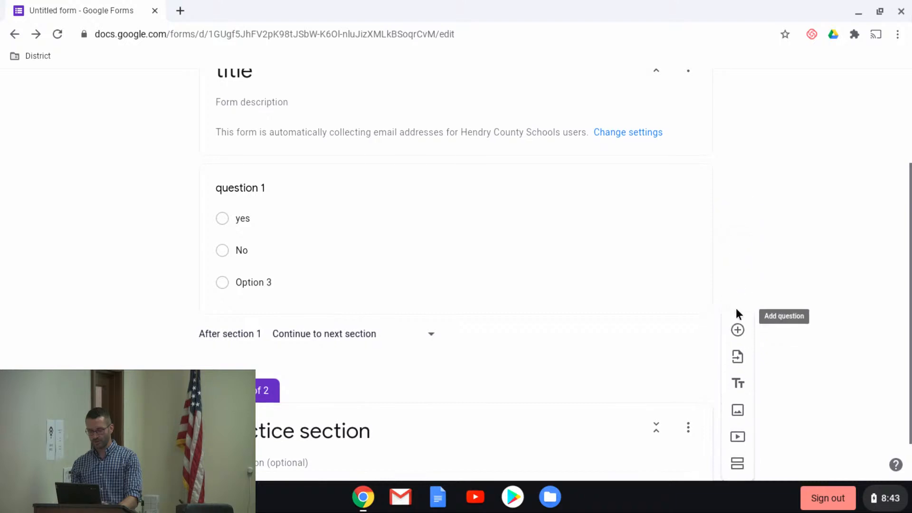
scroll(797, 343, down, 1)
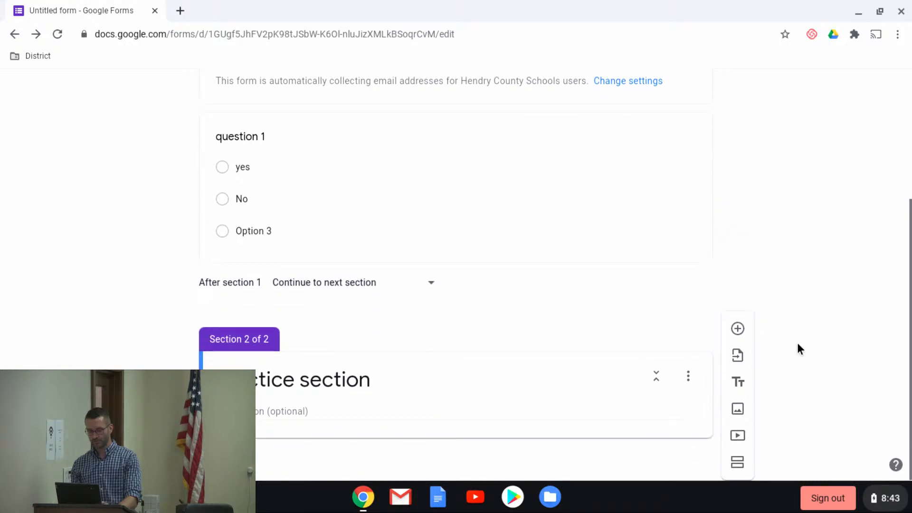
click(739, 357)
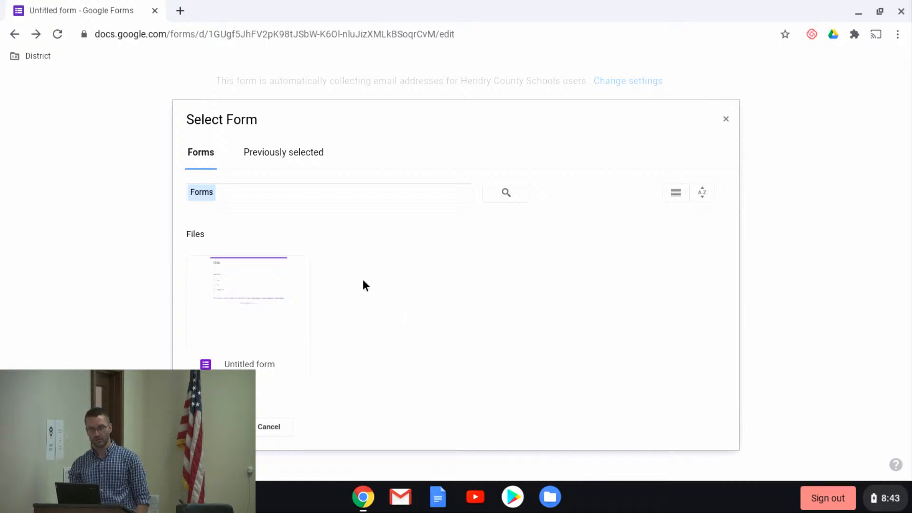
click(269, 427)
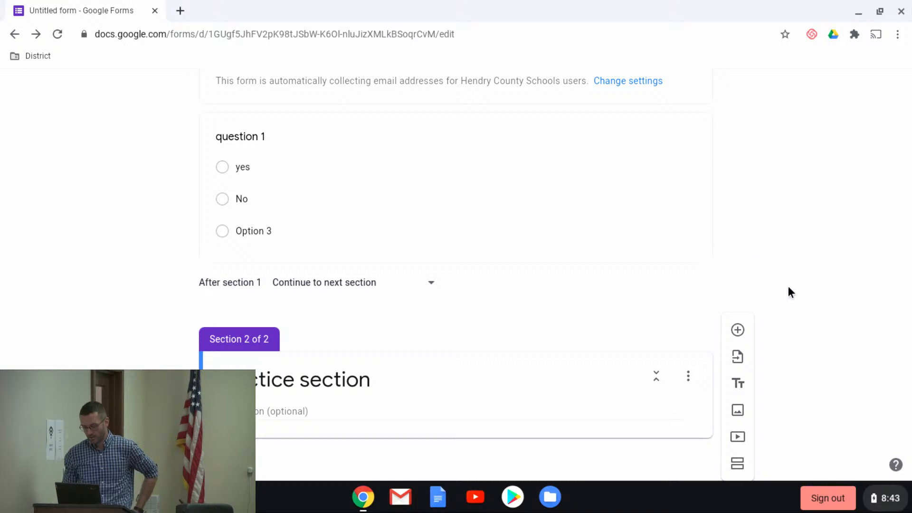
scroll(789, 287, up, 1)
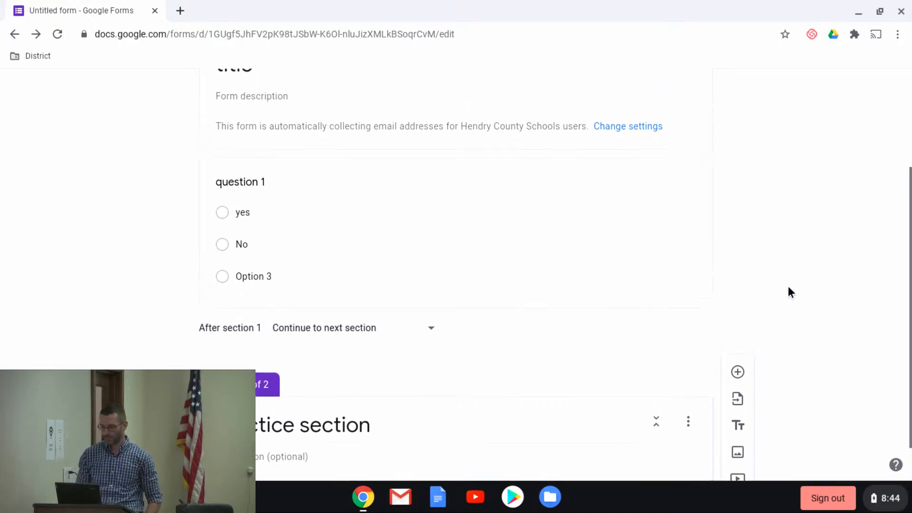
scroll(788, 286, up, 3)
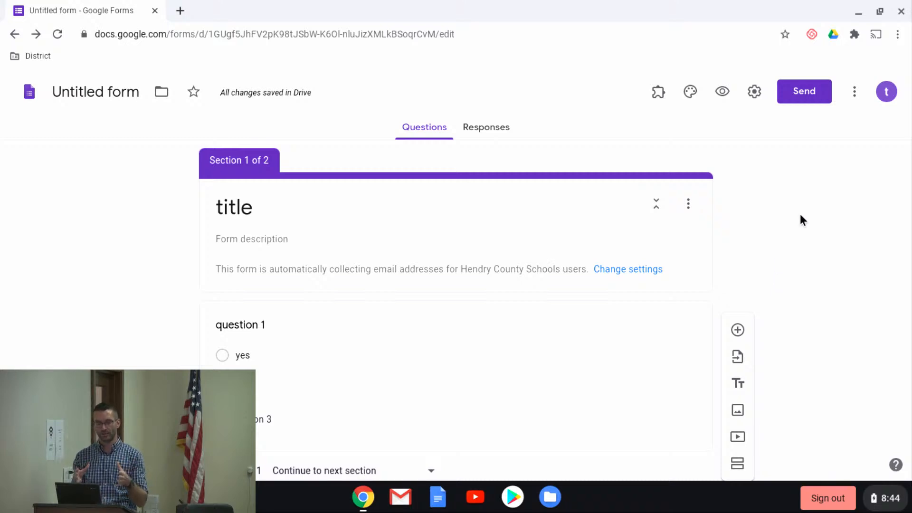
Review the form's response options, including creating a spreadsheet, email notifications, response destination and downloading responses as .csv.
click(492, 133)
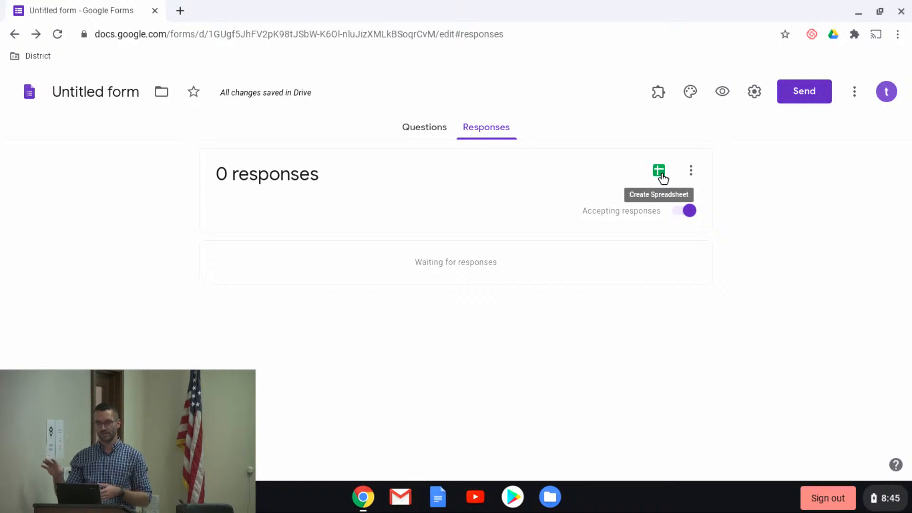
click(692, 174)
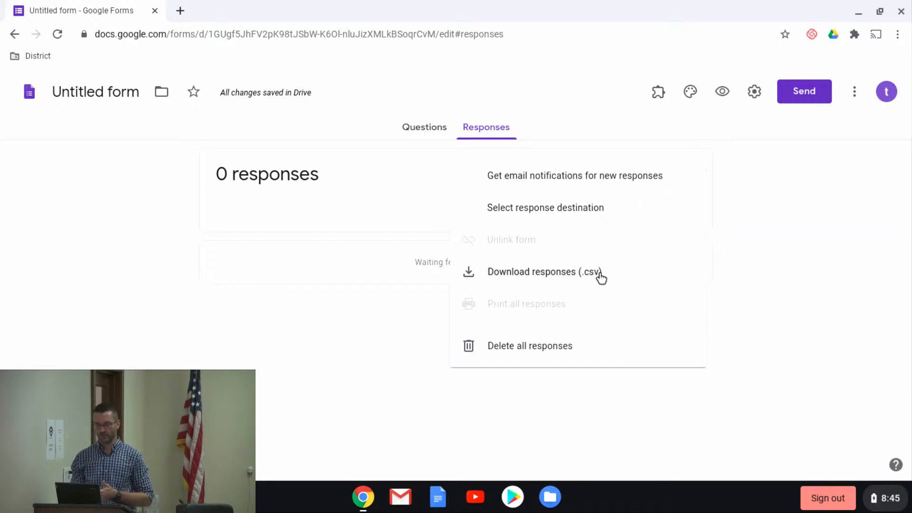
click(804, 215)
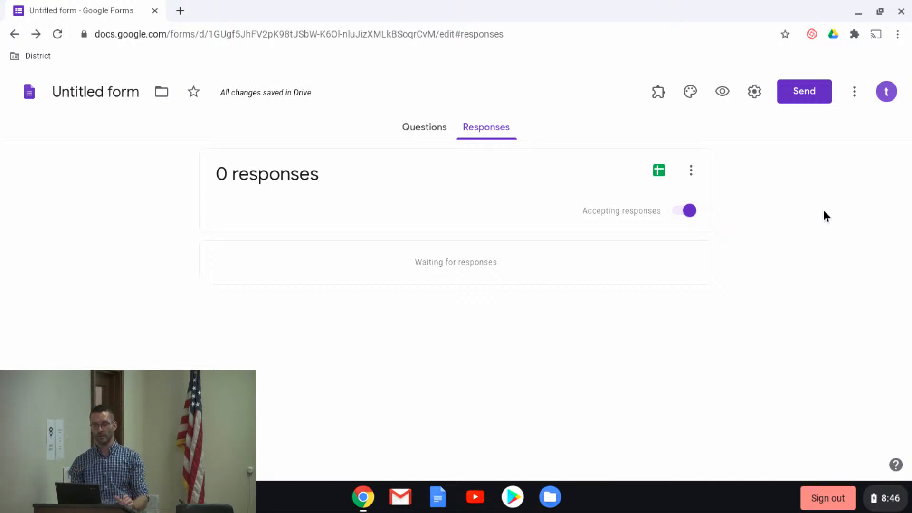
Examine the options for making a copy of the form without creating one, and close the browser window.
click(854, 95)
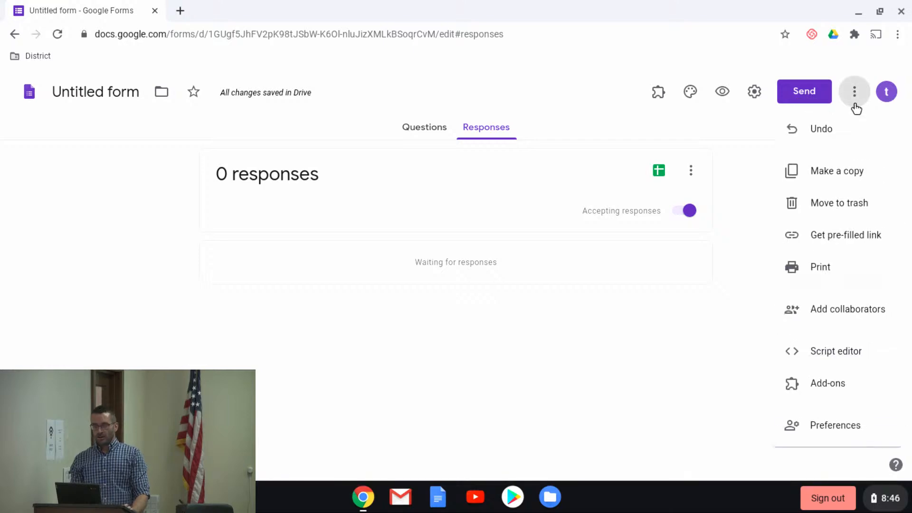
click(826, 175)
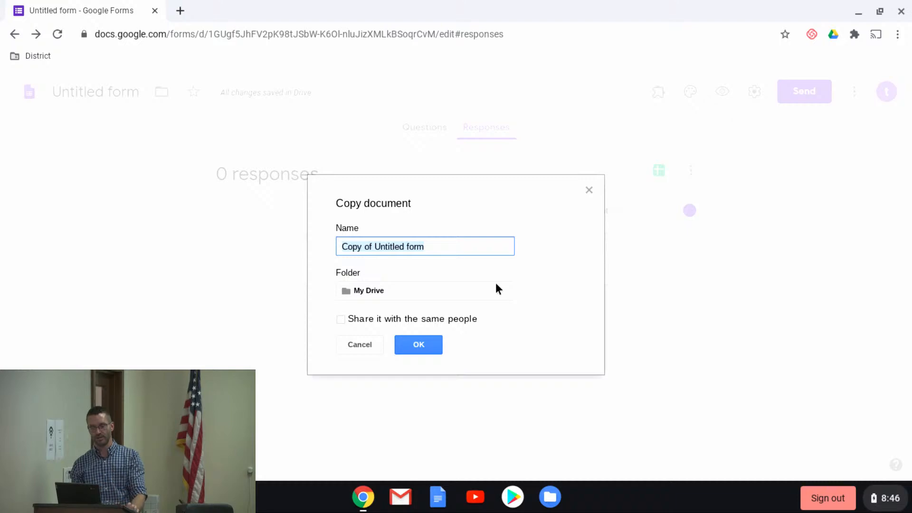
click(590, 190)
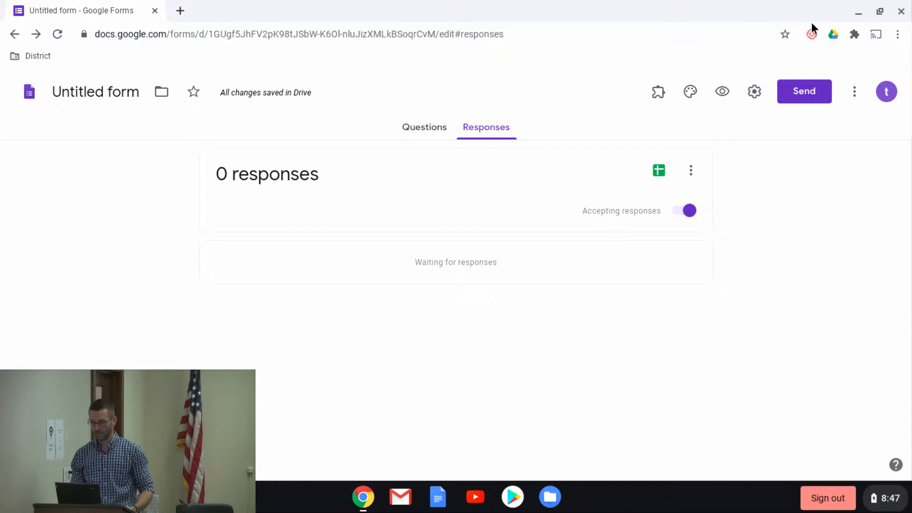
click(901, 13)
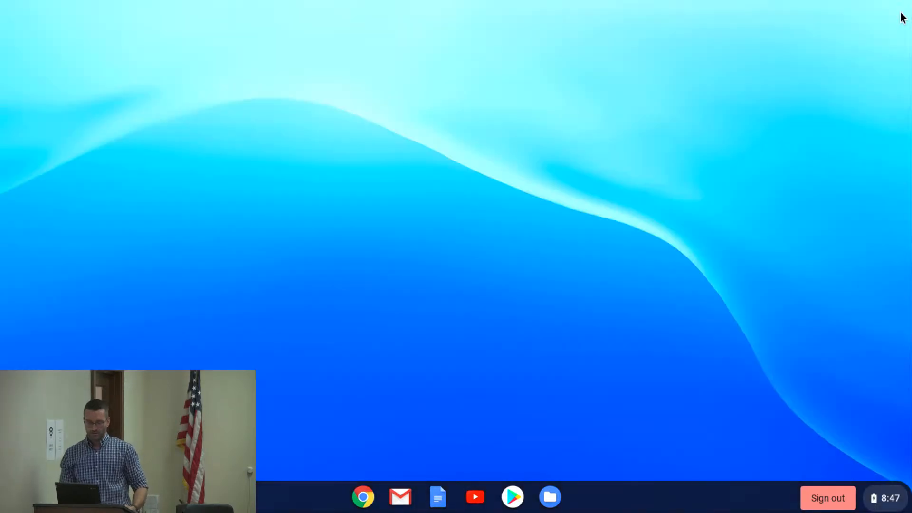